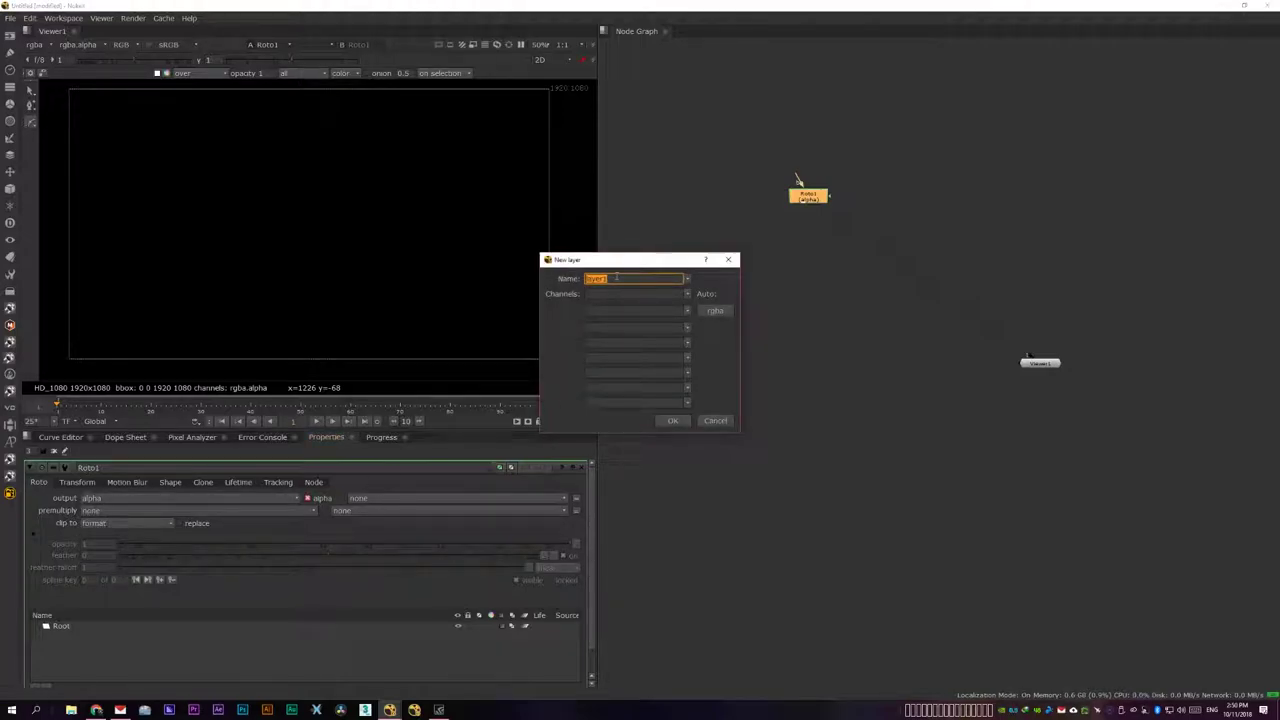
# Create a new layer named mynewmask with a channel named head as the Roto node's output.
pyautogui.write('mynew')
pyautogui.write('mat')
pyautogui.press('Tab')
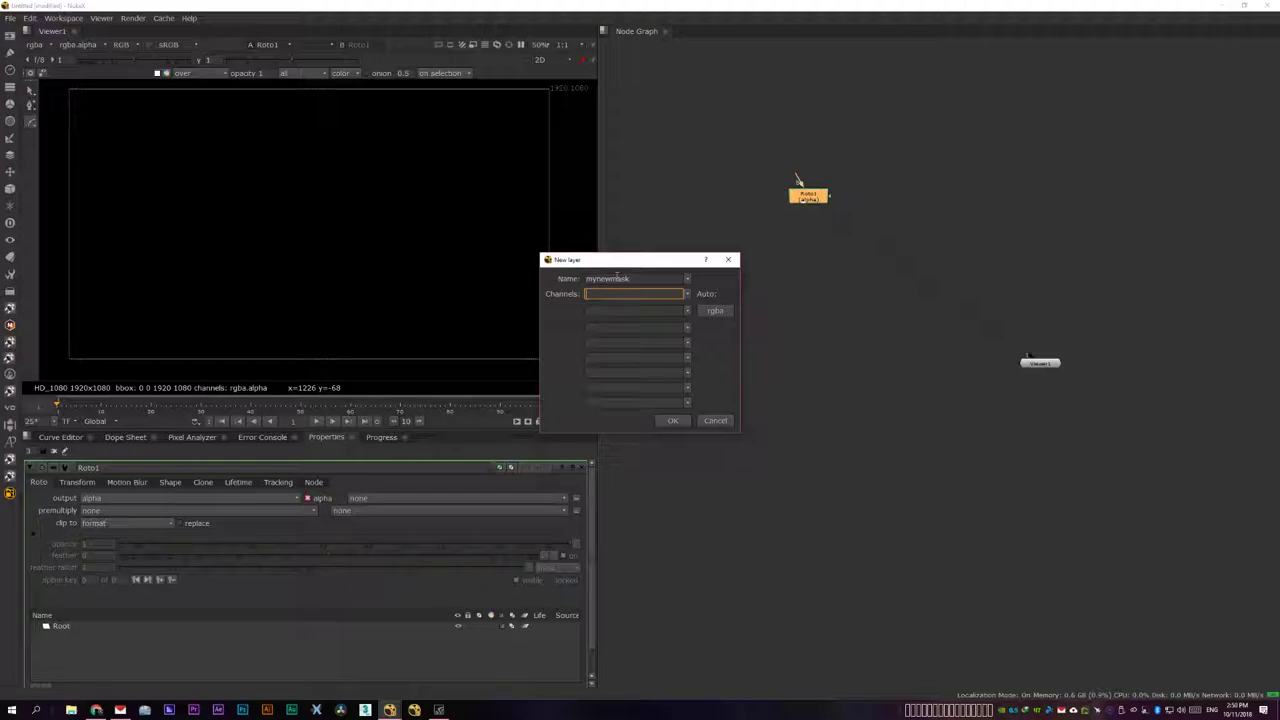
pyautogui.write('head')
pyautogui.click(673, 421)
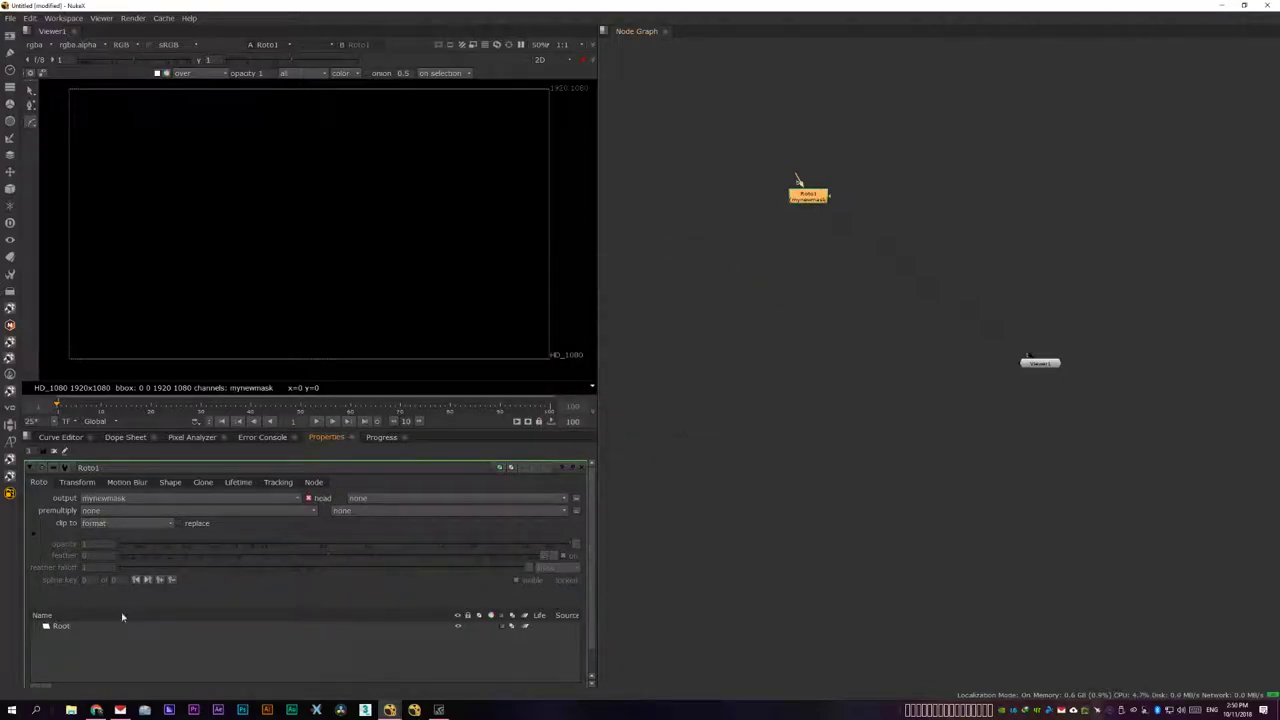
# Draw a closed five-sided Bezier shape in the upper middle of the frame under the Roto's Root.
pyautogui.click(60, 626)
pyautogui.click(250, 157)
pyautogui.click(286, 147)
pyautogui.click(311, 157)
pyautogui.click(296, 185)
pyautogui.click(271, 200)
pyautogui.press('Return')
# Animate the Bezier shape toward the frame's lower left, with keys at about frames 11, 20 and 30.
pyautogui.click(102, 405)
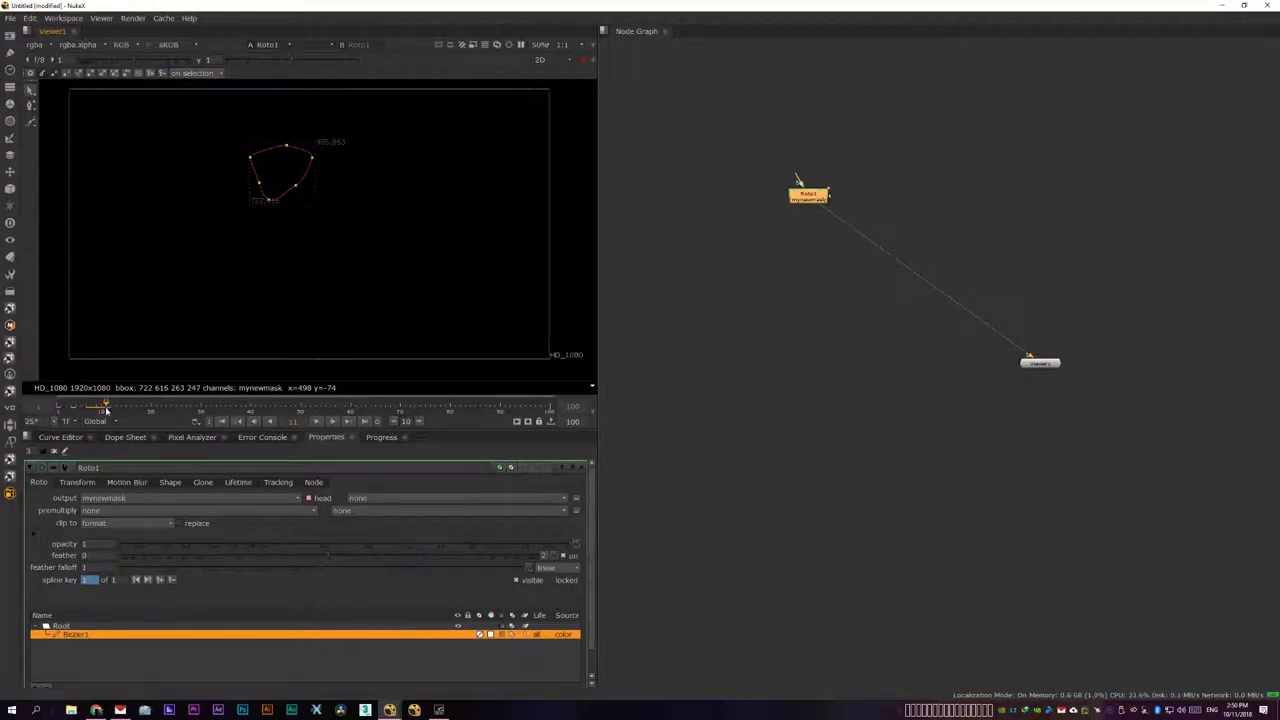
pyautogui.moveTo(226, 124); pyautogui.dragTo(363, 204)
pyautogui.moveTo(283, 175); pyautogui.dragTo(229, 215)
pyautogui.click(152, 405)
pyautogui.click(201, 405)
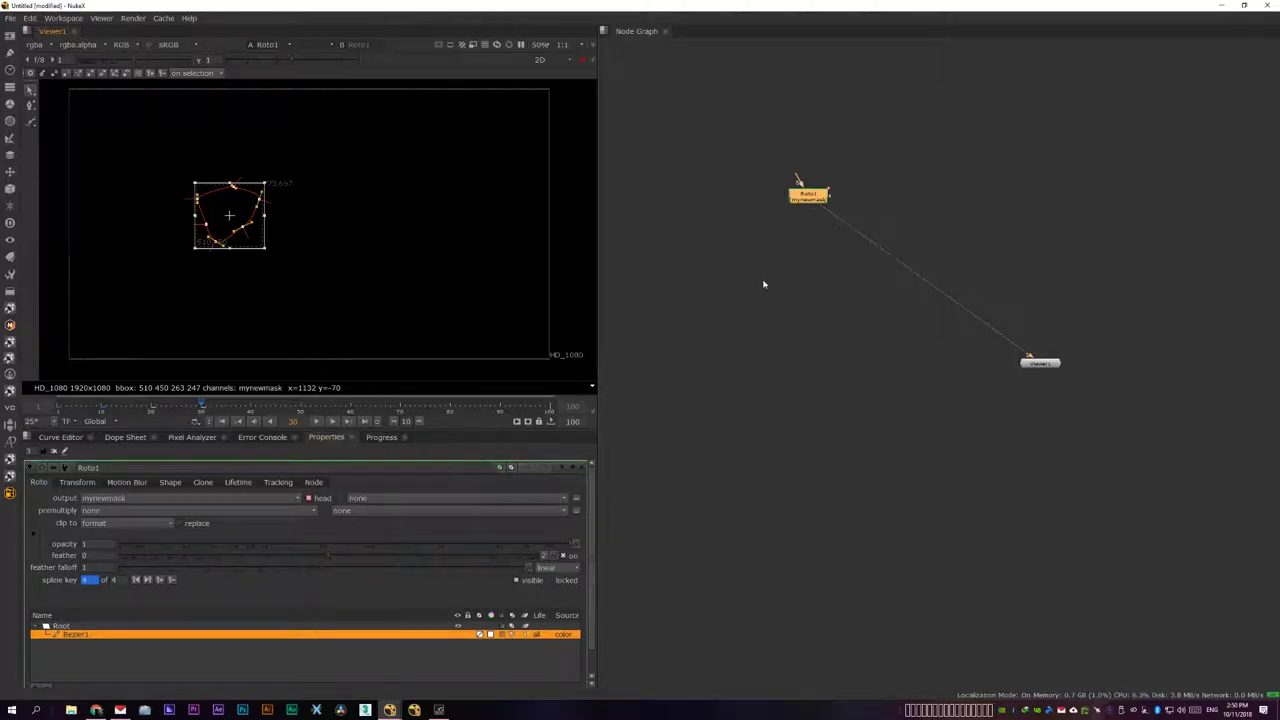
# Add a Grade node below the Roto, mask it with mynewmask.head and set its offset to 1.
pyautogui.click(803, 242)
pyautogui.click(810, 197)
pyautogui.press('g')
pyautogui.moveTo(810, 230); pyautogui.dragTo(810, 238)
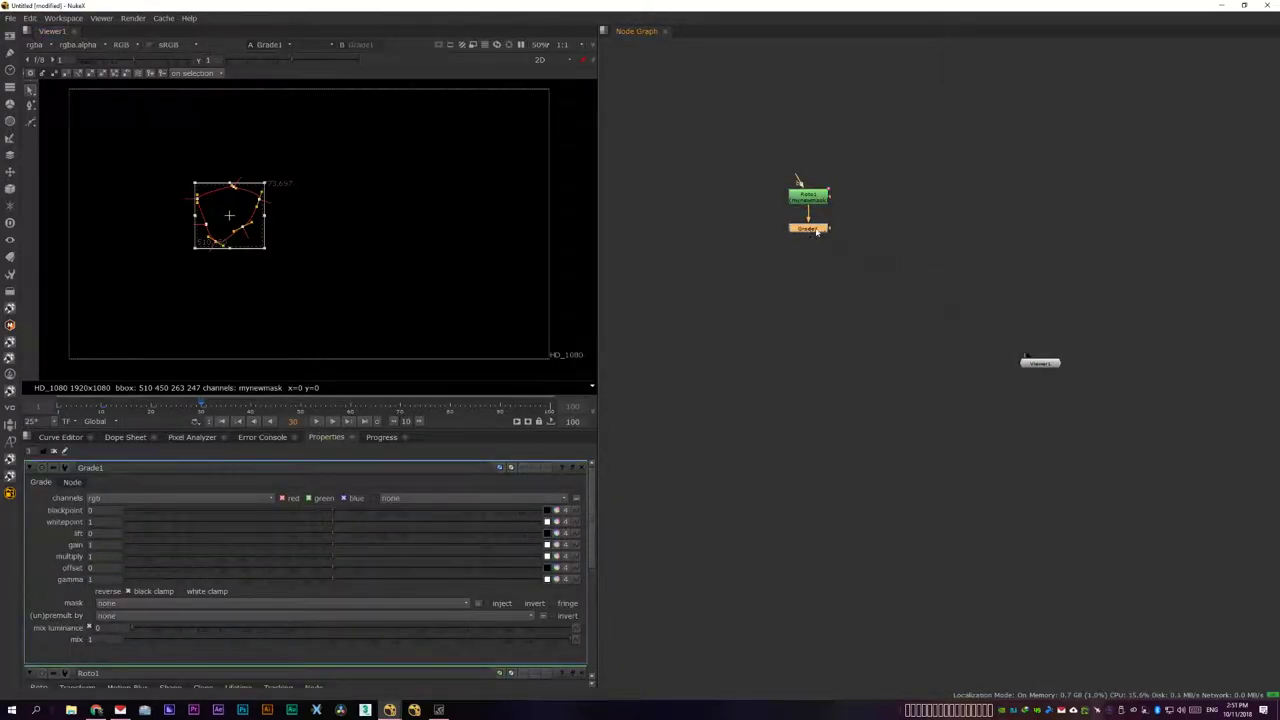
pyautogui.click(118, 615)
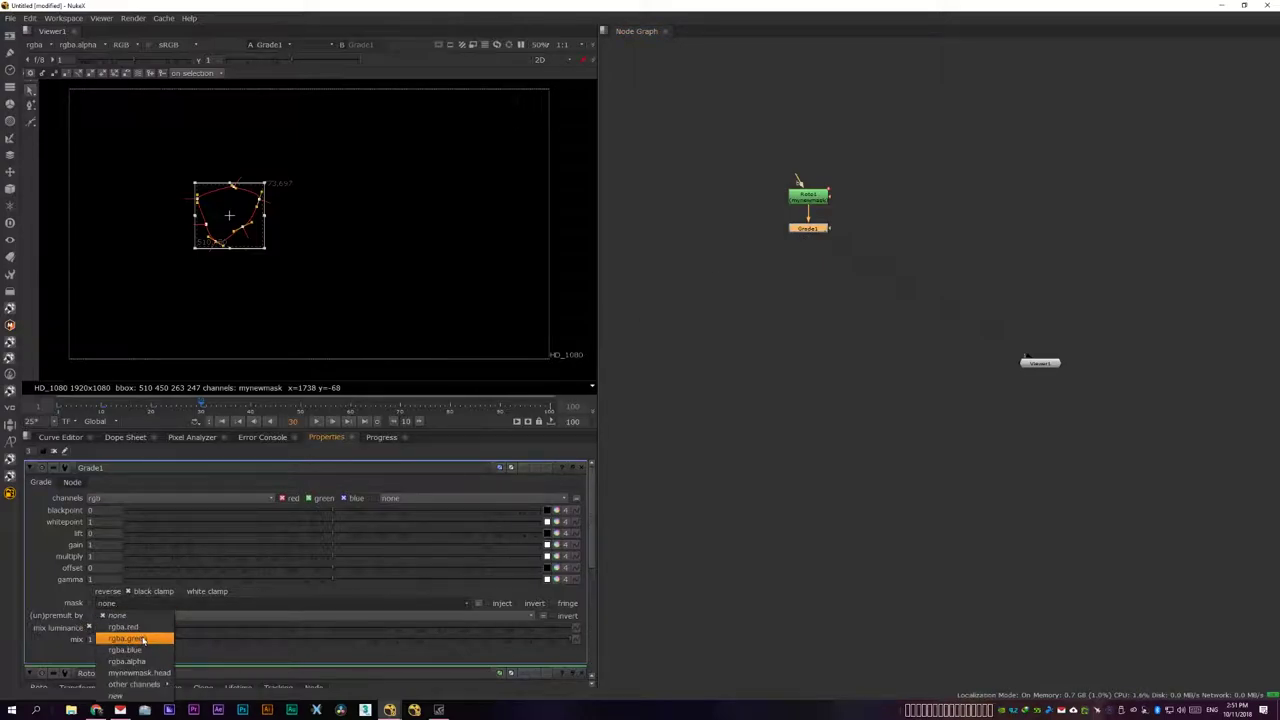
pyautogui.click(146, 673)
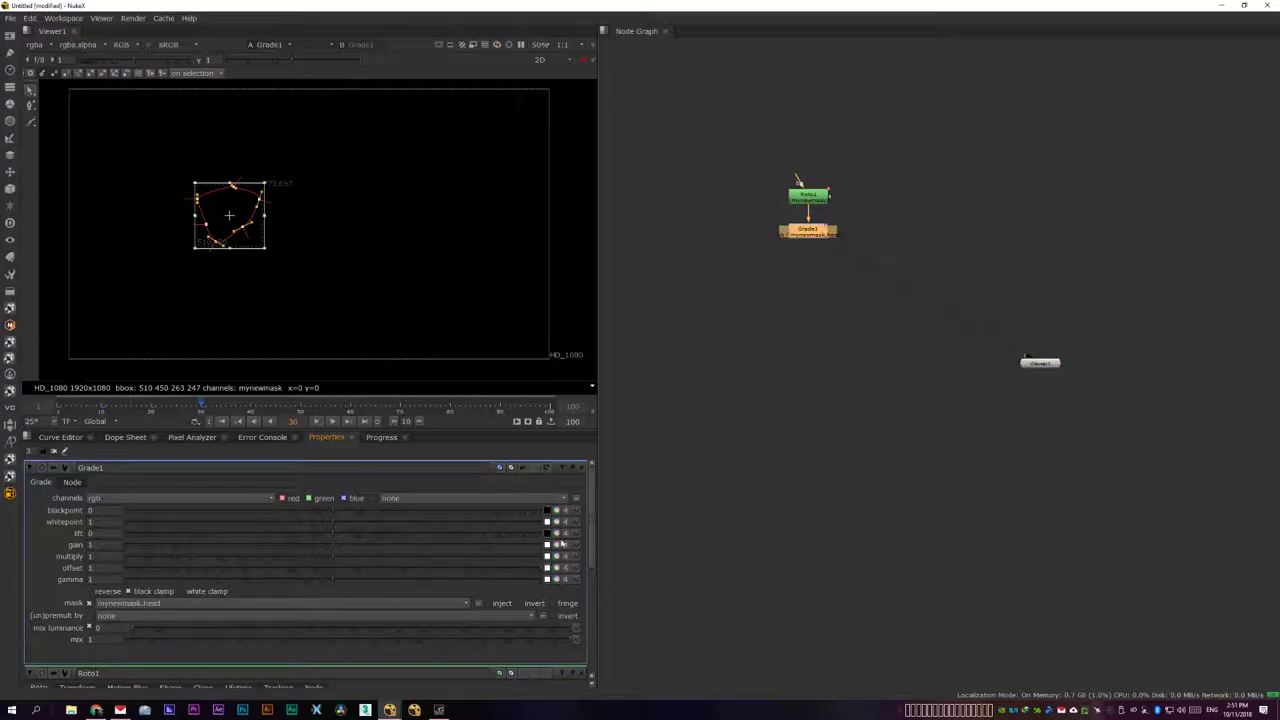
# Add a Constant node with colour 0.19 and connect it as the background input of the Roto node.
pyautogui.click(804, 156)
pyautogui.press('Tab')
pyautogui.write('consta')
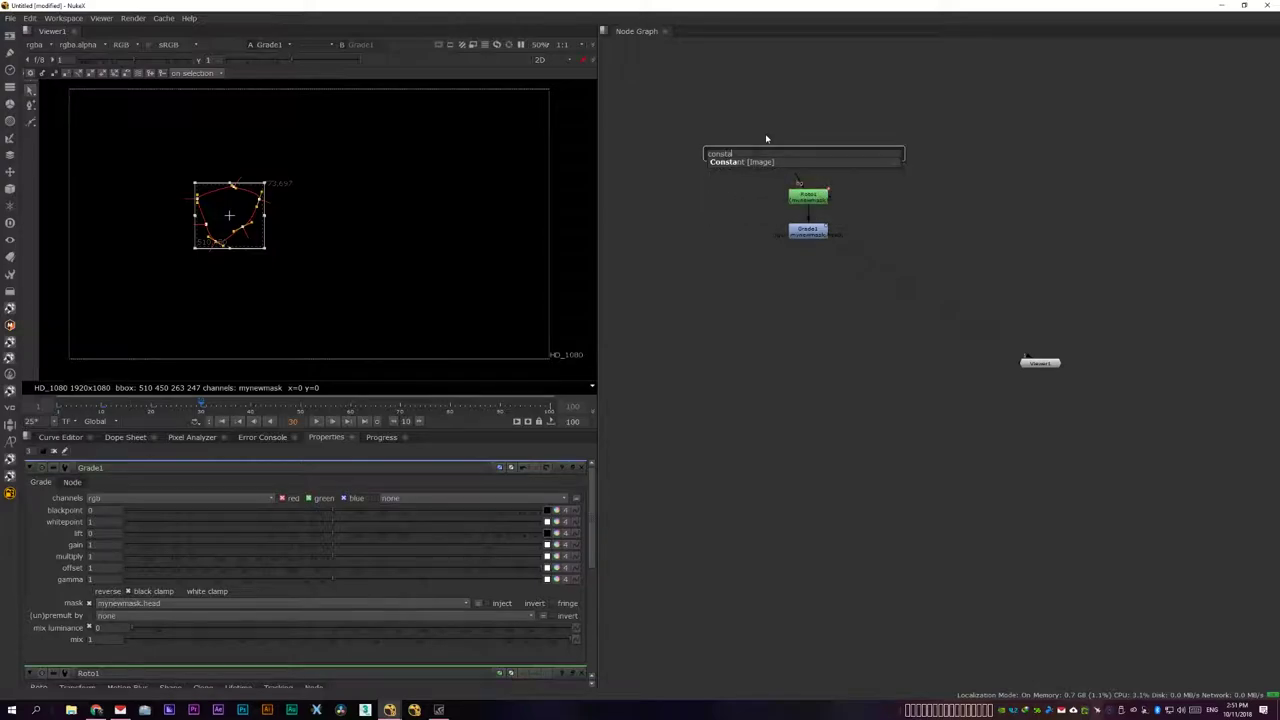
pyautogui.press('Return')
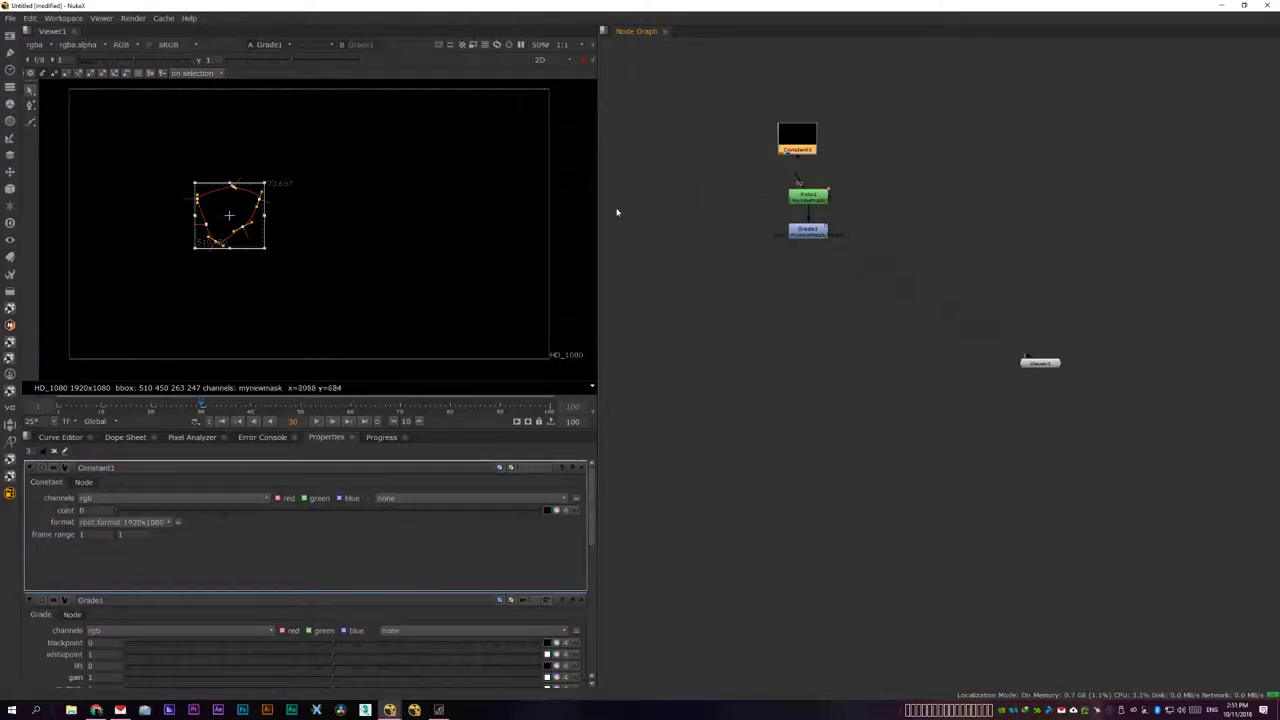
pyautogui.moveTo(254, 517); pyautogui.dragTo(301, 513)
pyautogui.moveTo(801, 179)
pyautogui.mouseDown()
pyautogui.moveTo(800, 146)
pyautogui.moveTo(812, 157)
pyautogui.mouseUp()
# View the Roto and Constant outputs in turn to compare them.
pyautogui.click(817, 200)
pyautogui.press('1')
pyautogui.click(816, 156)
pyautogui.press('1')
pyautogui.click(816, 203)
pyautogui.press('1')
# View the Grade node's result and lower its offset to 0.076.
pyautogui.click(813, 232)
pyautogui.press('1')
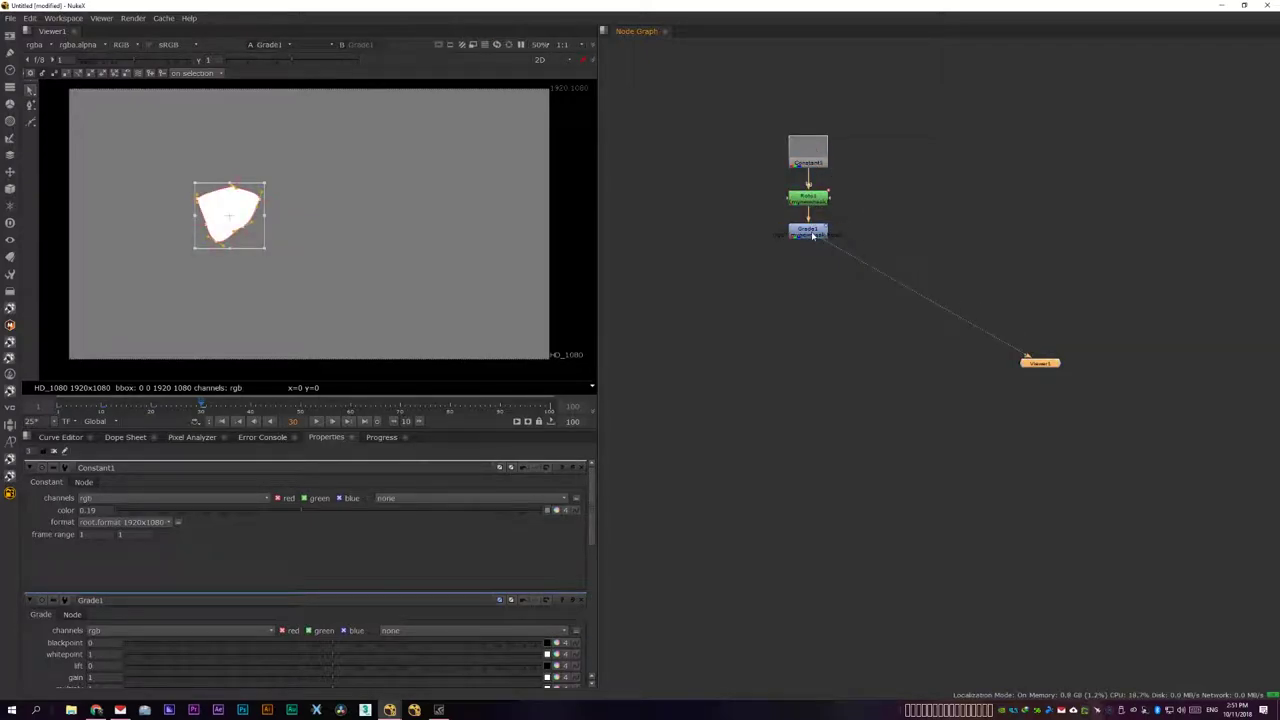
pyautogui.doubleClick(813, 234)
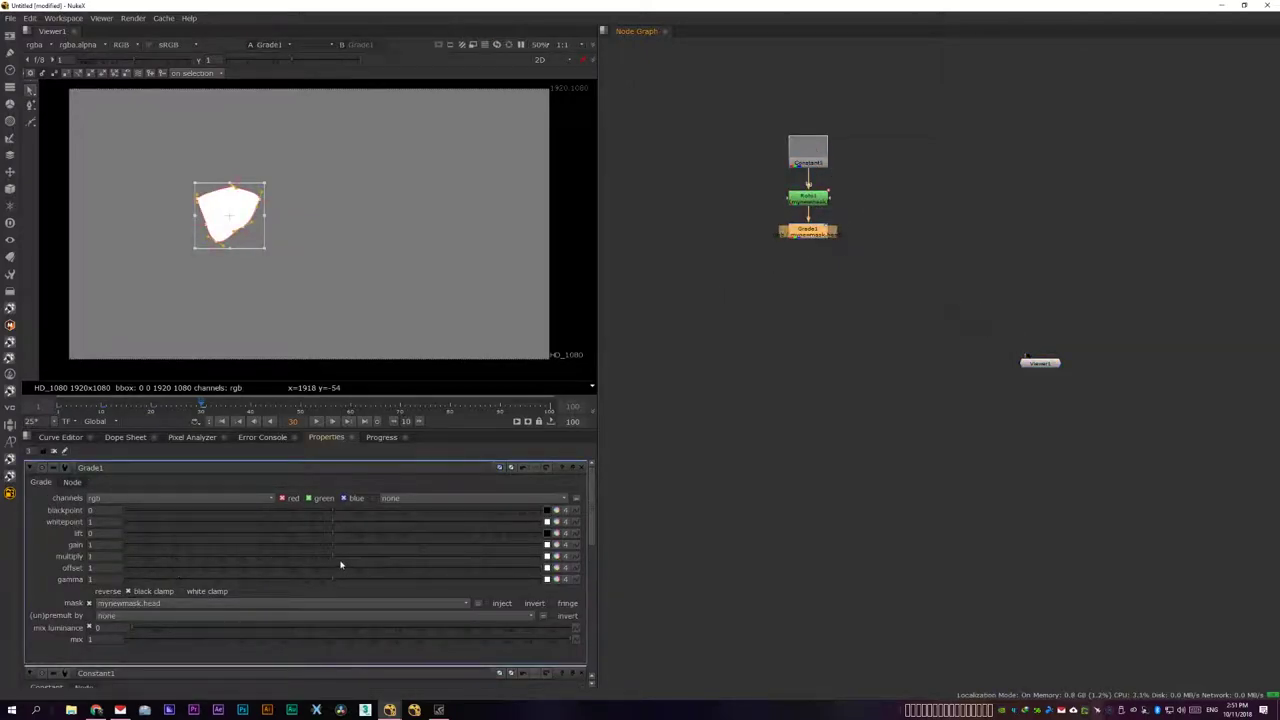
pyautogui.moveTo(457, 566); pyautogui.dragTo(347, 578)
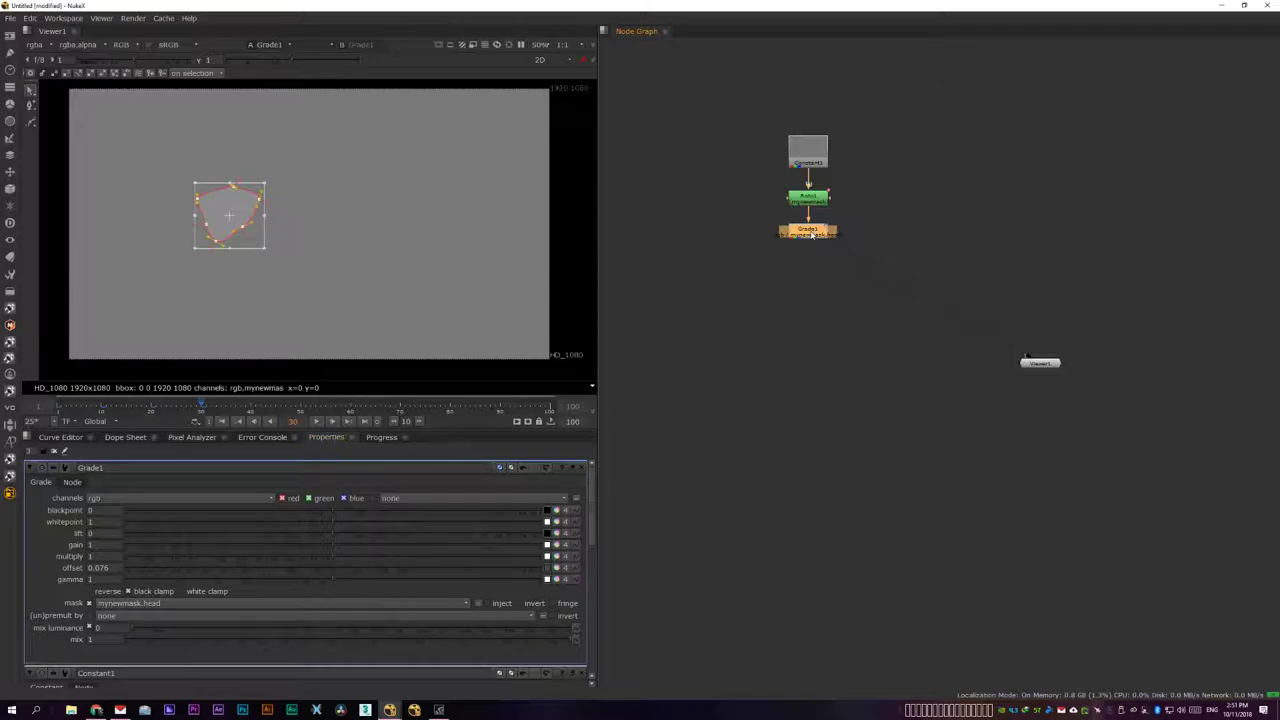
# Add a Blur node below the Grade, limit it to the mynewmask channels and set its size to about 19.
pyautogui.press('b')
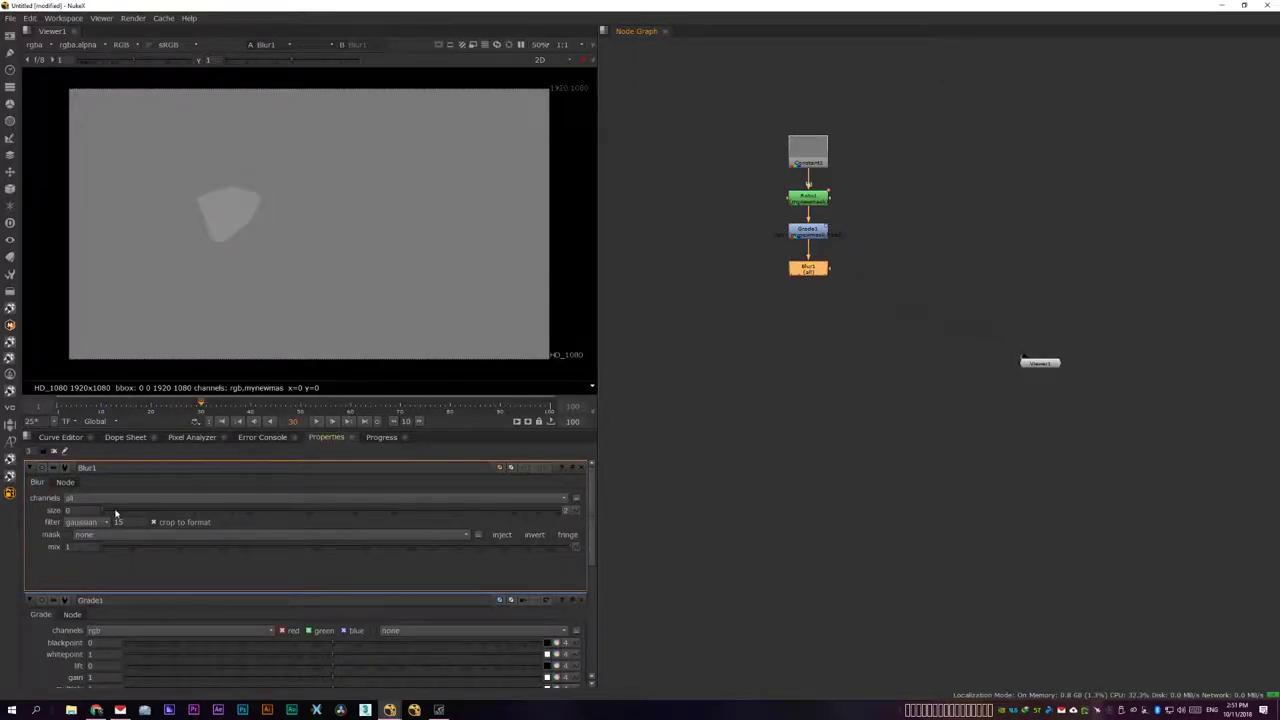
pyautogui.click(120, 499)
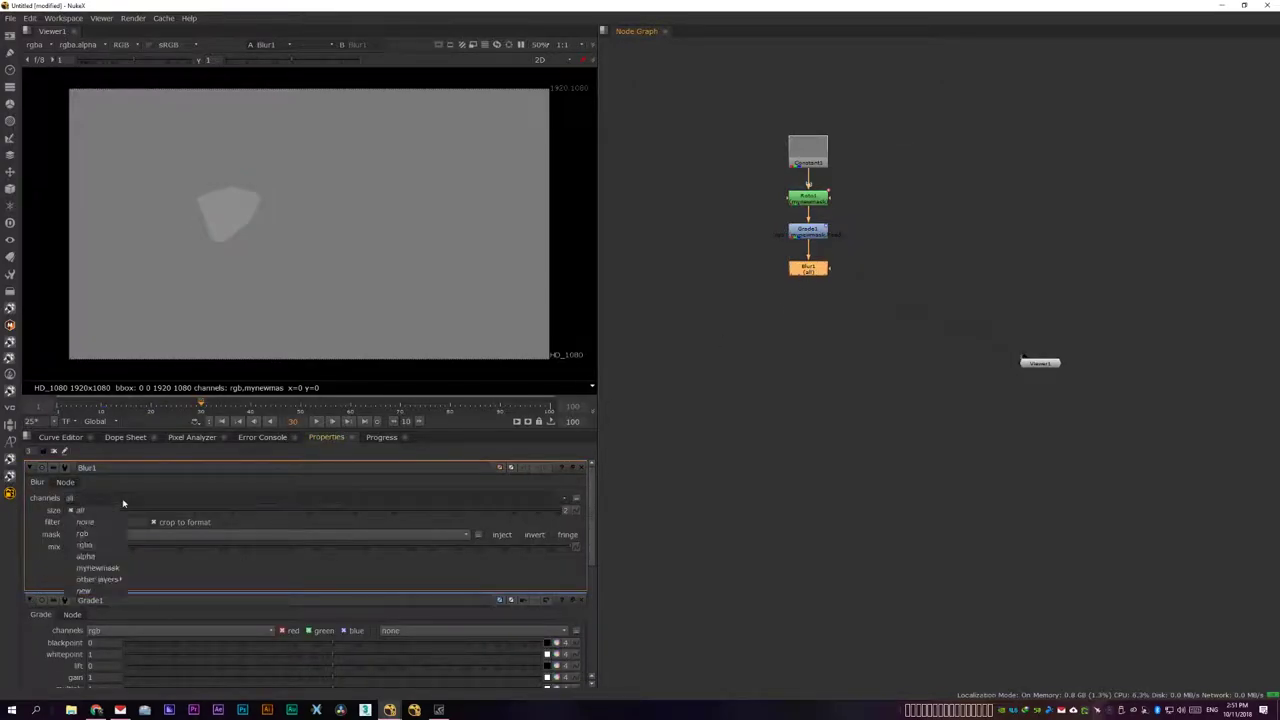
pyautogui.click(115, 571)
pyautogui.moveTo(114, 512); pyautogui.dragTo(300, 516)
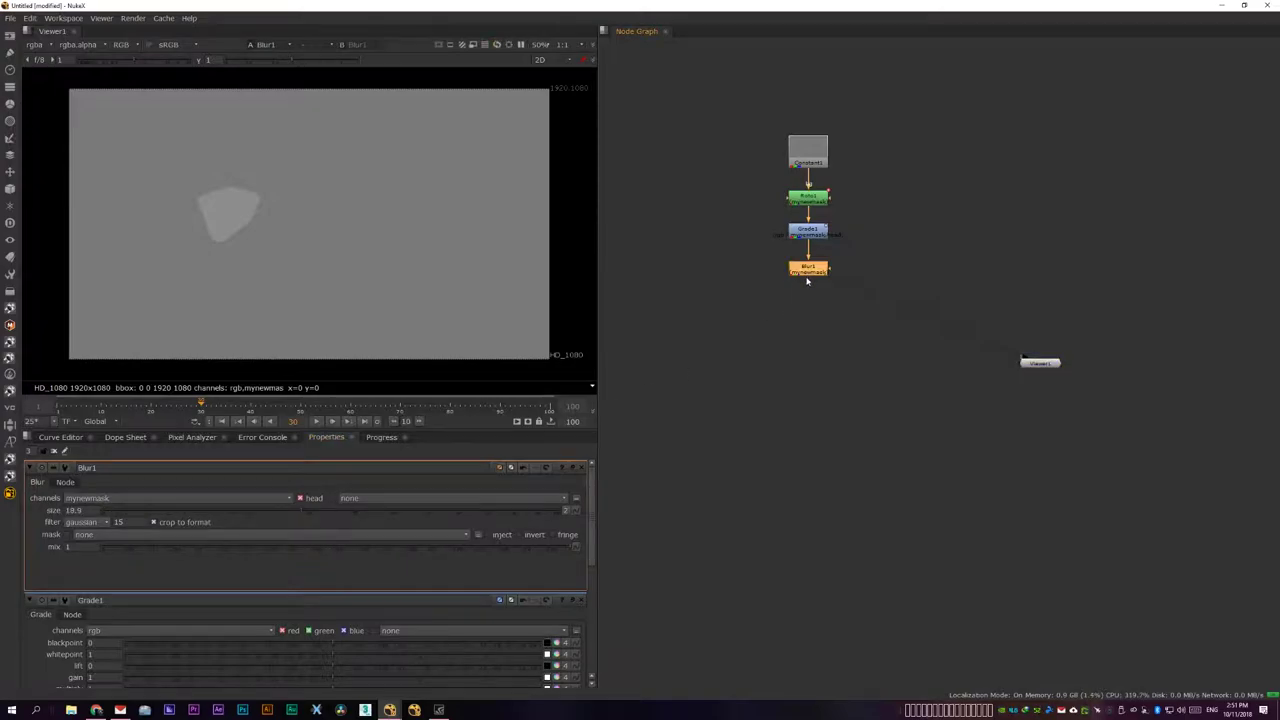
# Add a second Grade node below the Blur, masked by mynewmask.head, with an offset of 0.43.
pyautogui.press('g')
pyautogui.click(132, 605)
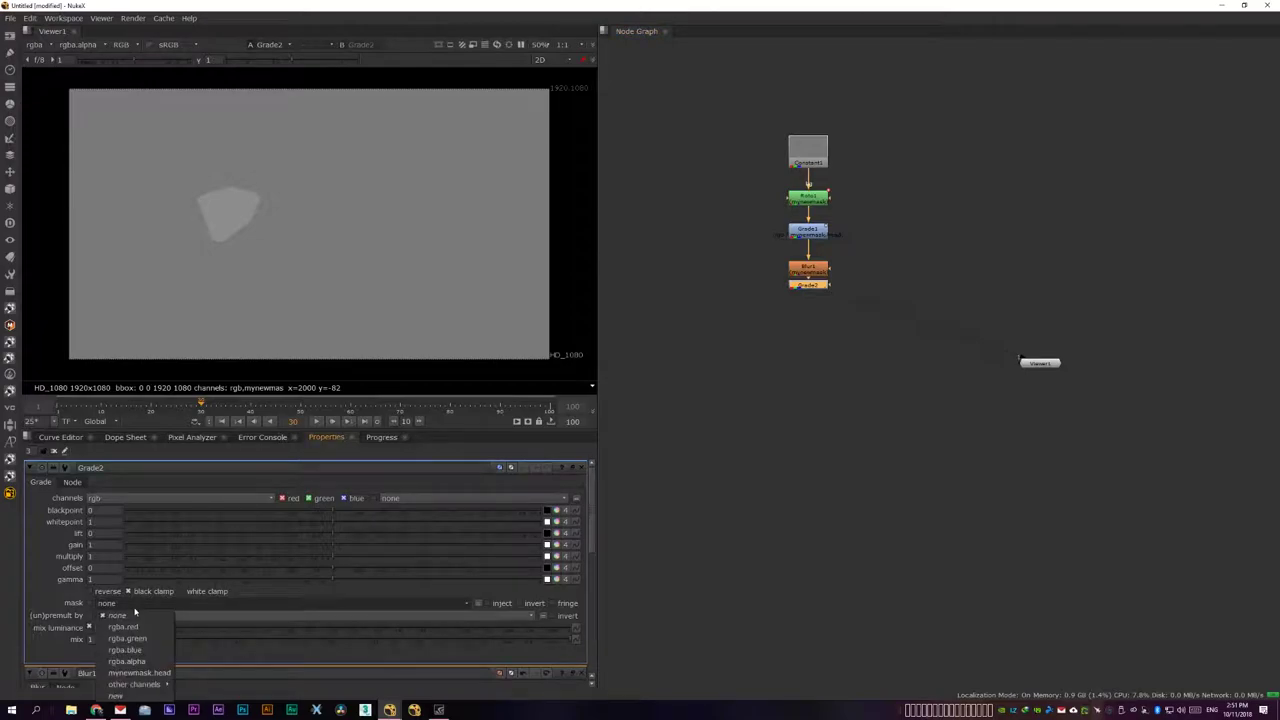
pyautogui.click(130, 668)
pyautogui.moveTo(338, 569); pyautogui.dragTo(471, 569)
pyautogui.moveTo(808, 287); pyautogui.dragTo(810, 303)
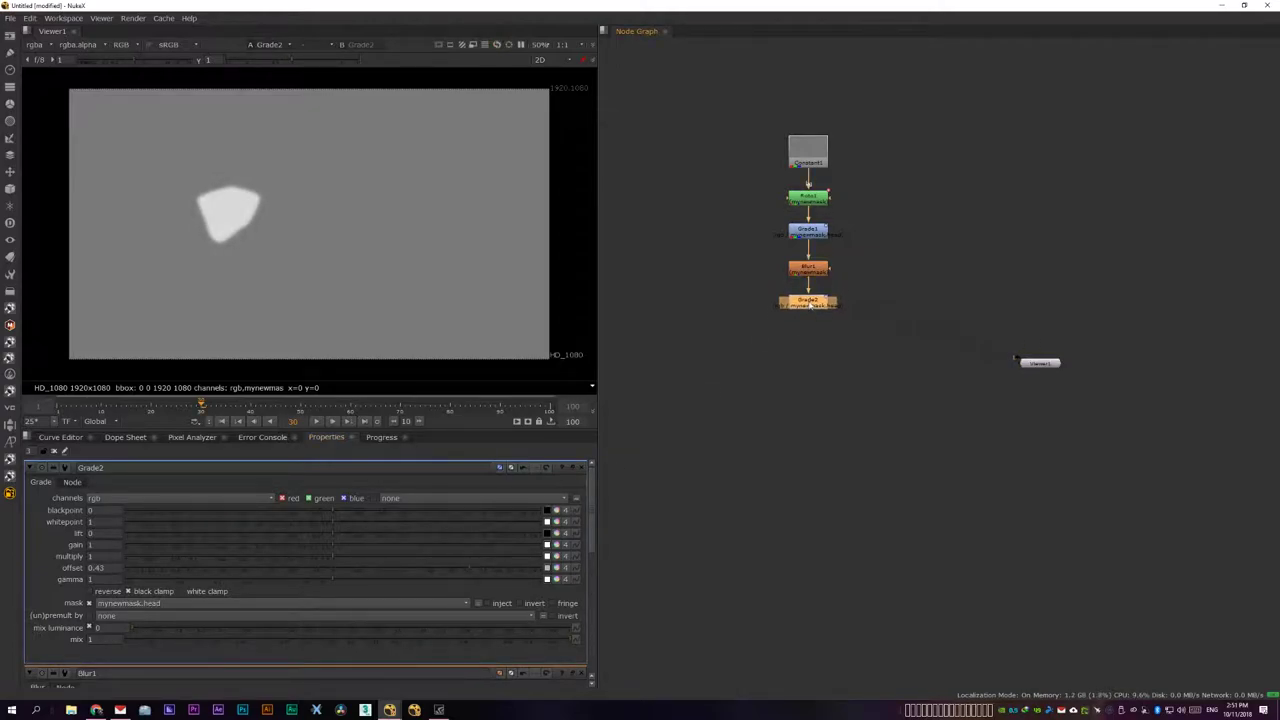
# Add an unconnected Copy node and place it to the lower left of the Roto and Grade chain.
pyautogui.click(866, 201)
pyautogui.press('Tab')
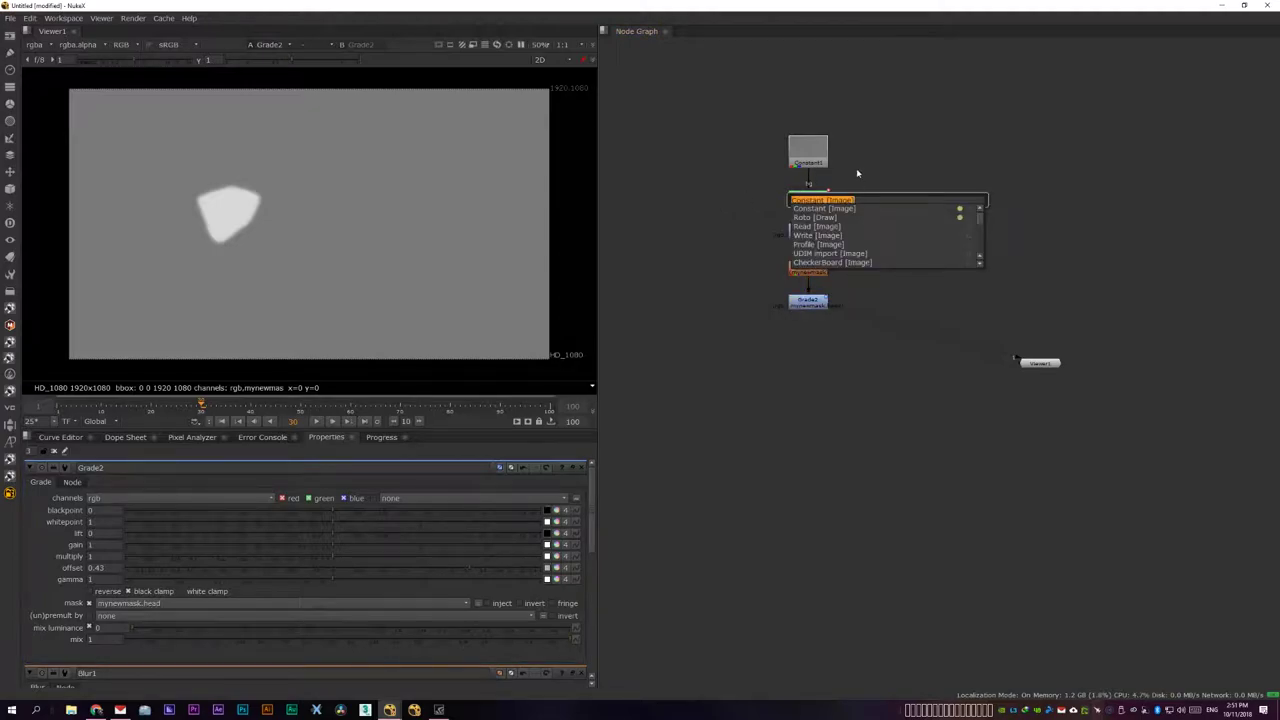
pyautogui.write('copy')
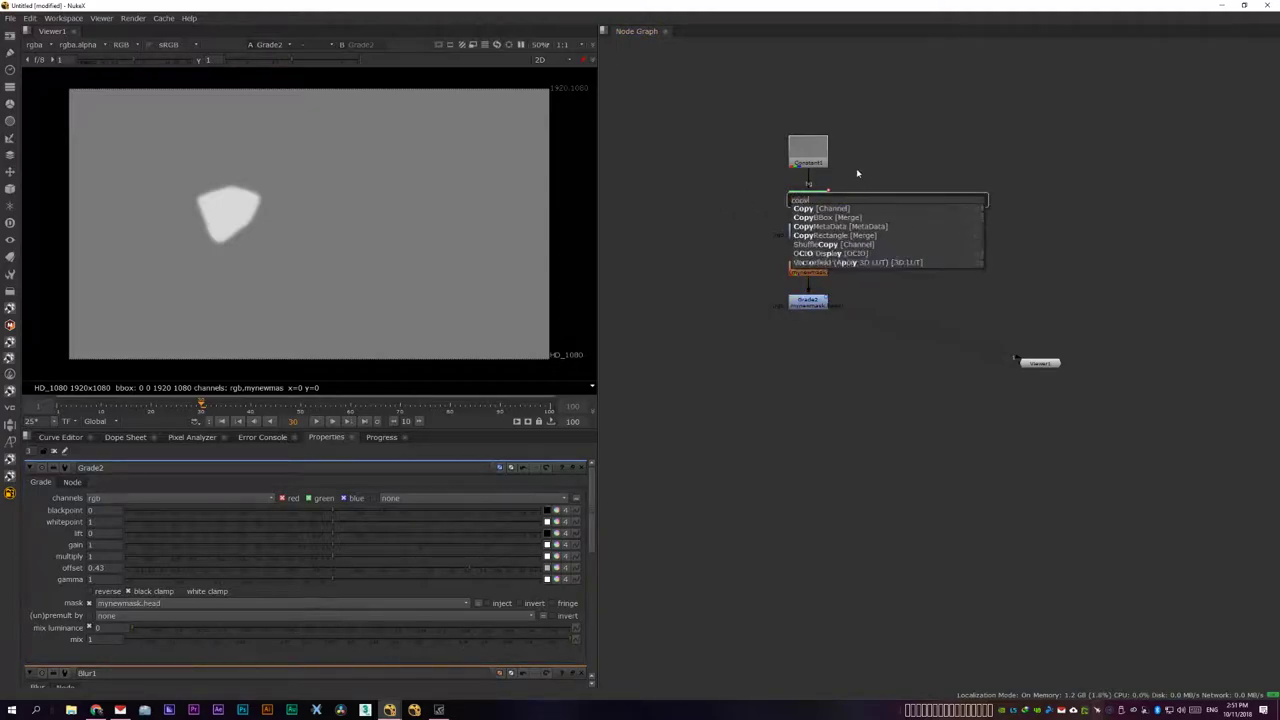
pyautogui.press('Return')
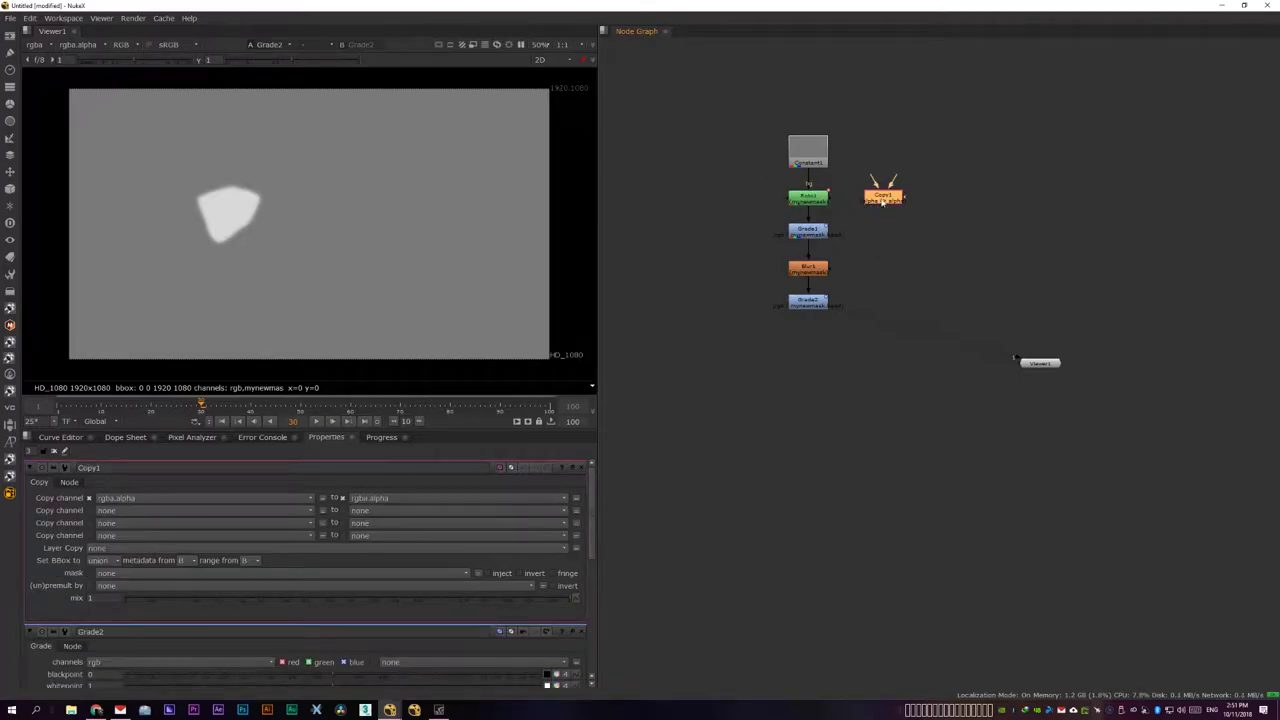
pyautogui.moveTo(884, 196); pyautogui.dragTo(731, 376)
# Add a CheckerBoard node above the Copy node and wire the Copy to the CheckerBoard and the second Grade.
pyautogui.click(671, 256)
pyautogui.press('Tab')
pyautogui.write('checker')
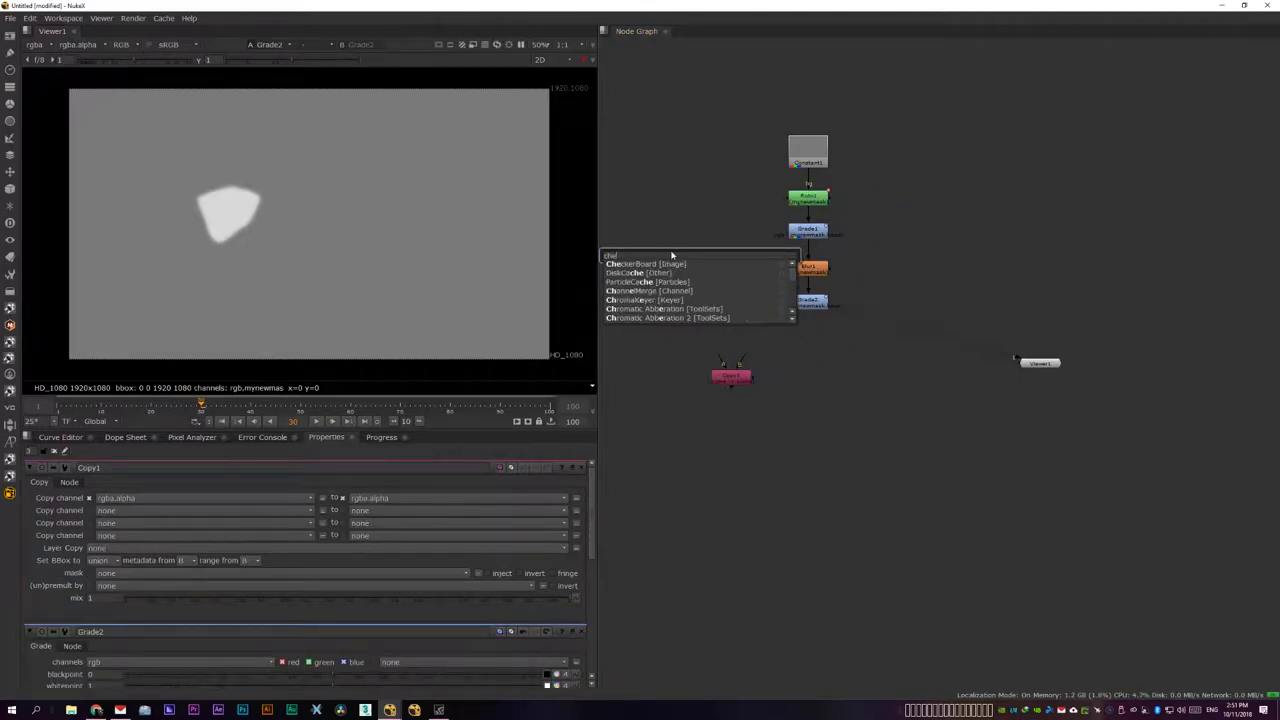
pyautogui.press('Return')
pyautogui.moveTo(738, 386); pyautogui.dragTo(658, 258)
pyautogui.moveTo(664, 340); pyautogui.dragTo(662, 307)
# Set the Copy node's first source channel to mynewmask.head.
pyautogui.doubleClick(649, 302)
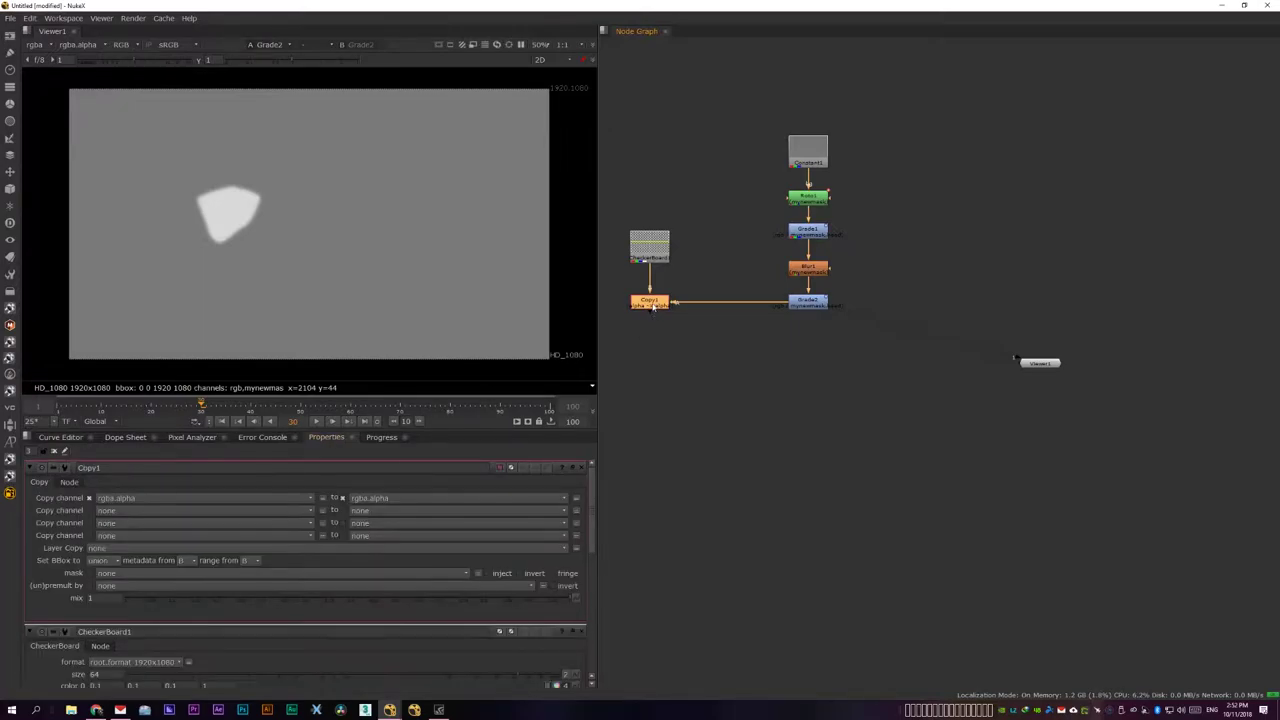
pyautogui.click(156, 498)
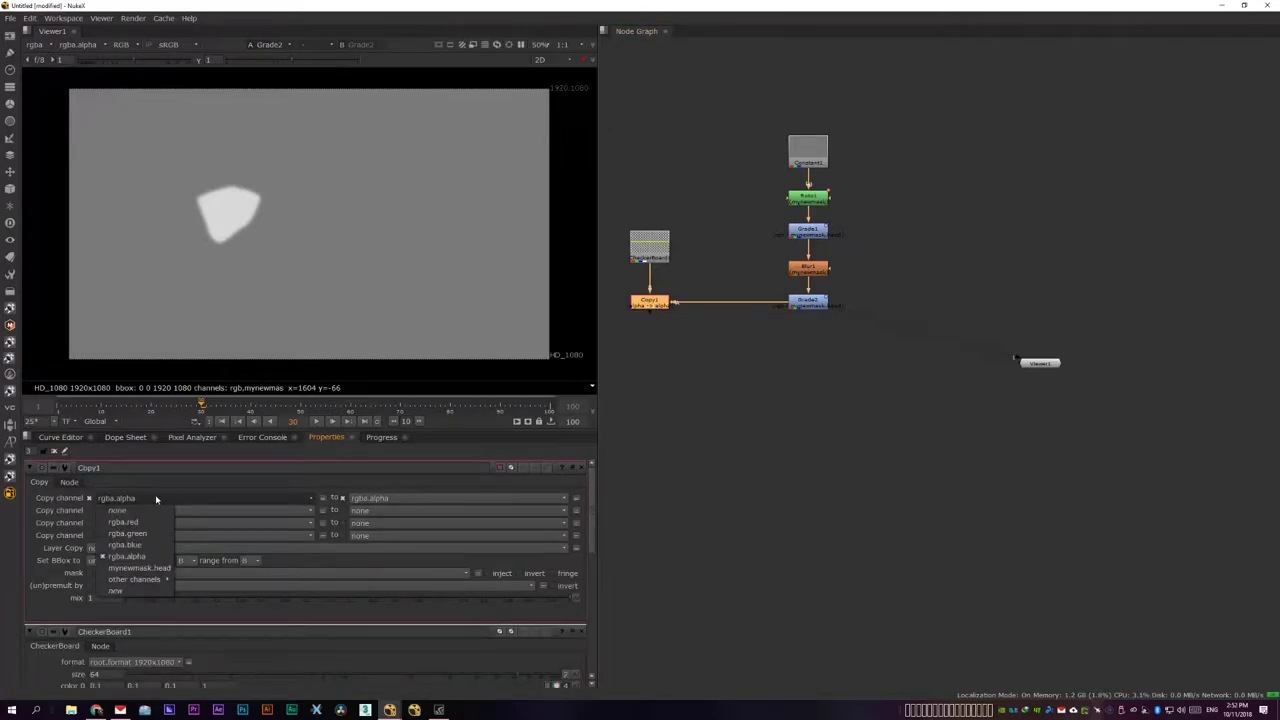
pyautogui.click(140, 568)
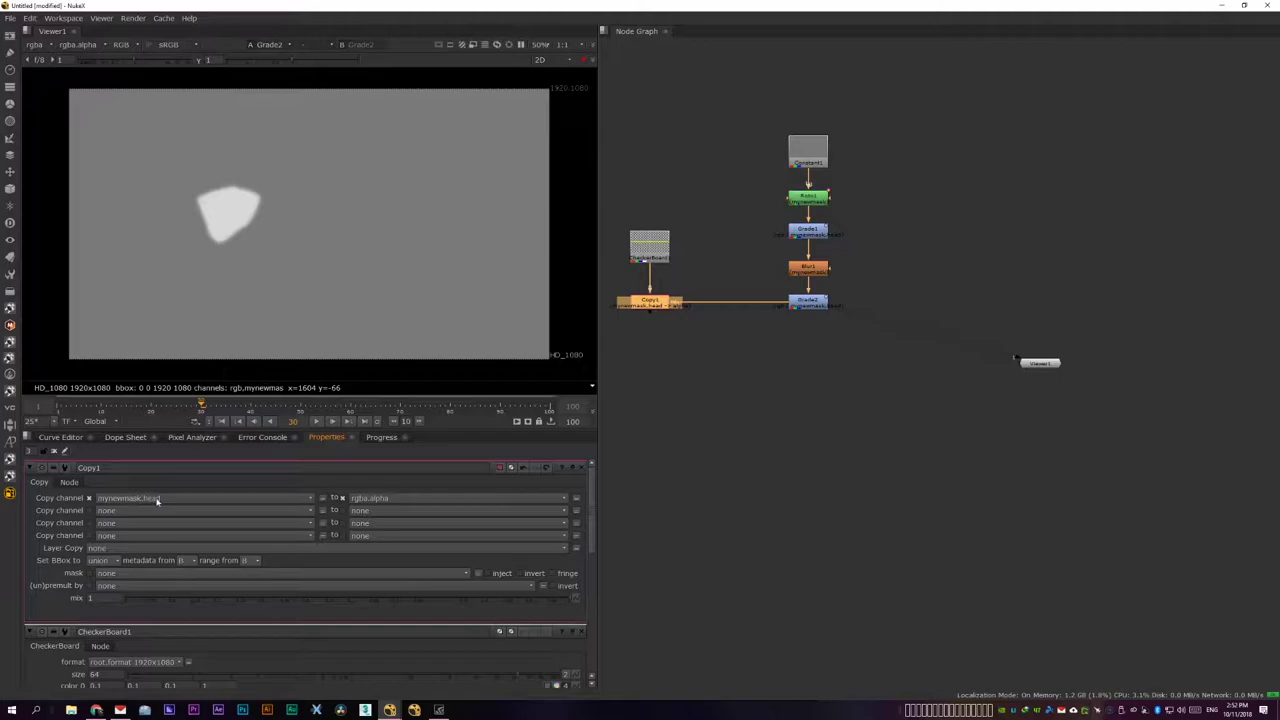
# Set the Copy node's first three source channels to rgba.red, rgba.green and rgba.blue.
pyautogui.click(156, 510)
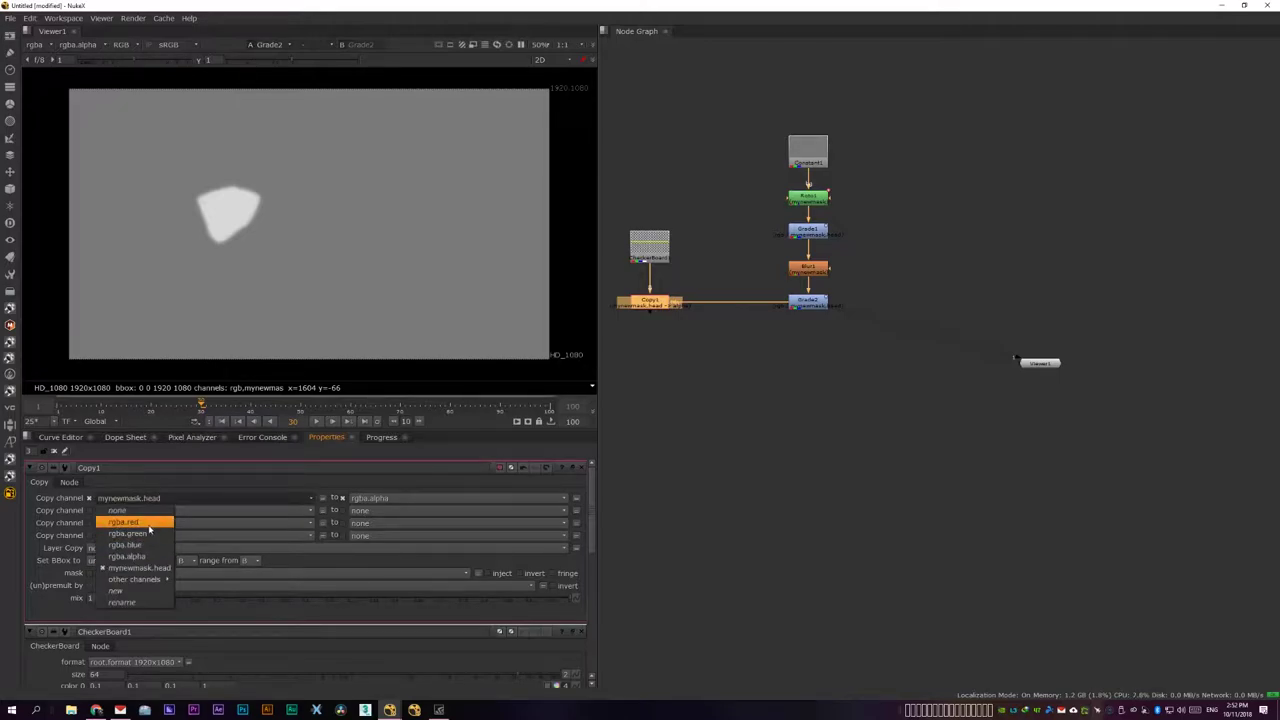
pyautogui.click(148, 533)
pyautogui.click(144, 512)
pyautogui.click(148, 545)
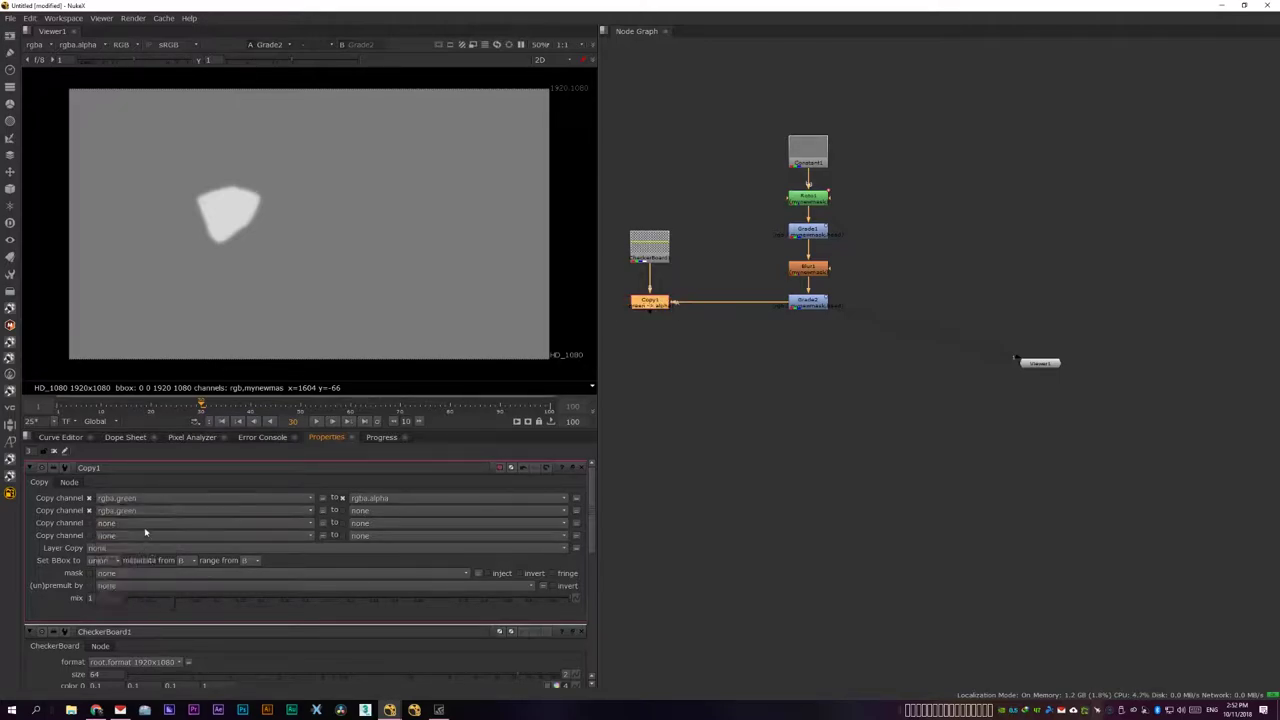
pyautogui.click(143, 523)
pyautogui.click(128, 558)
pyautogui.click(146, 523)
pyautogui.click(147, 523)
# Try to create a new destination channel for rgba.red in the Copy node using a name without a period.
pyautogui.click(404, 499)
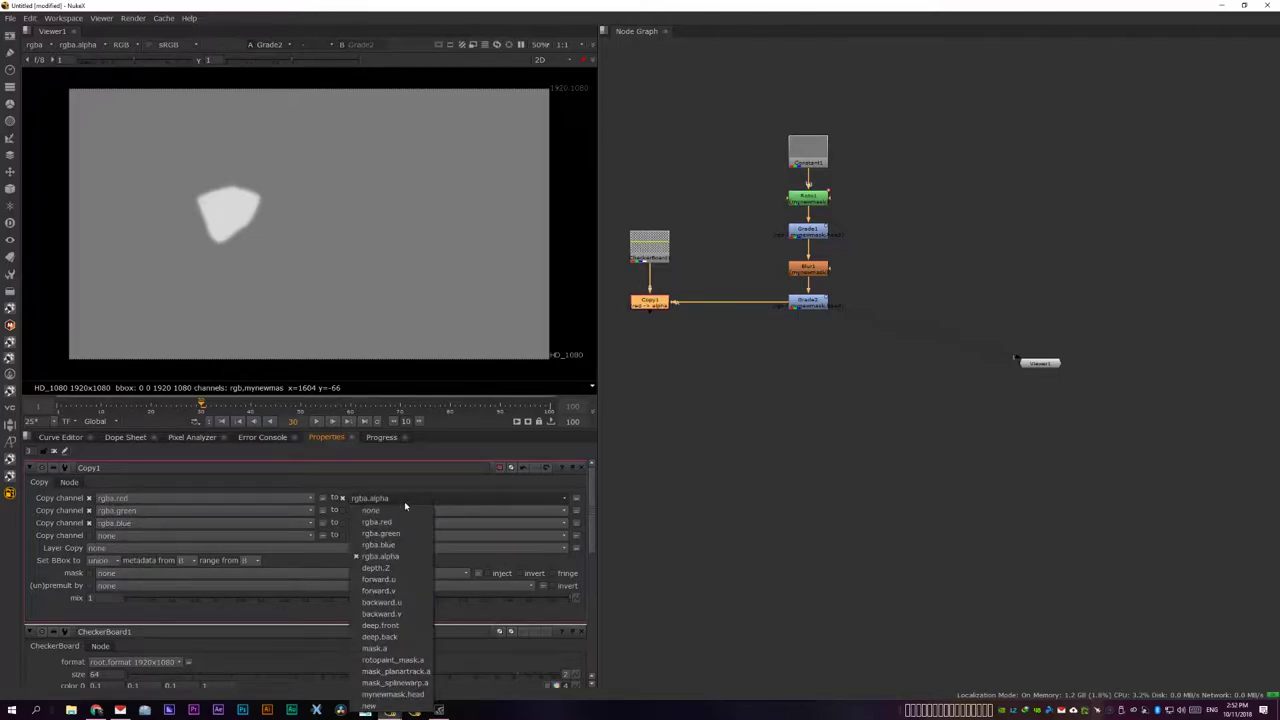
pyautogui.click(380, 706)
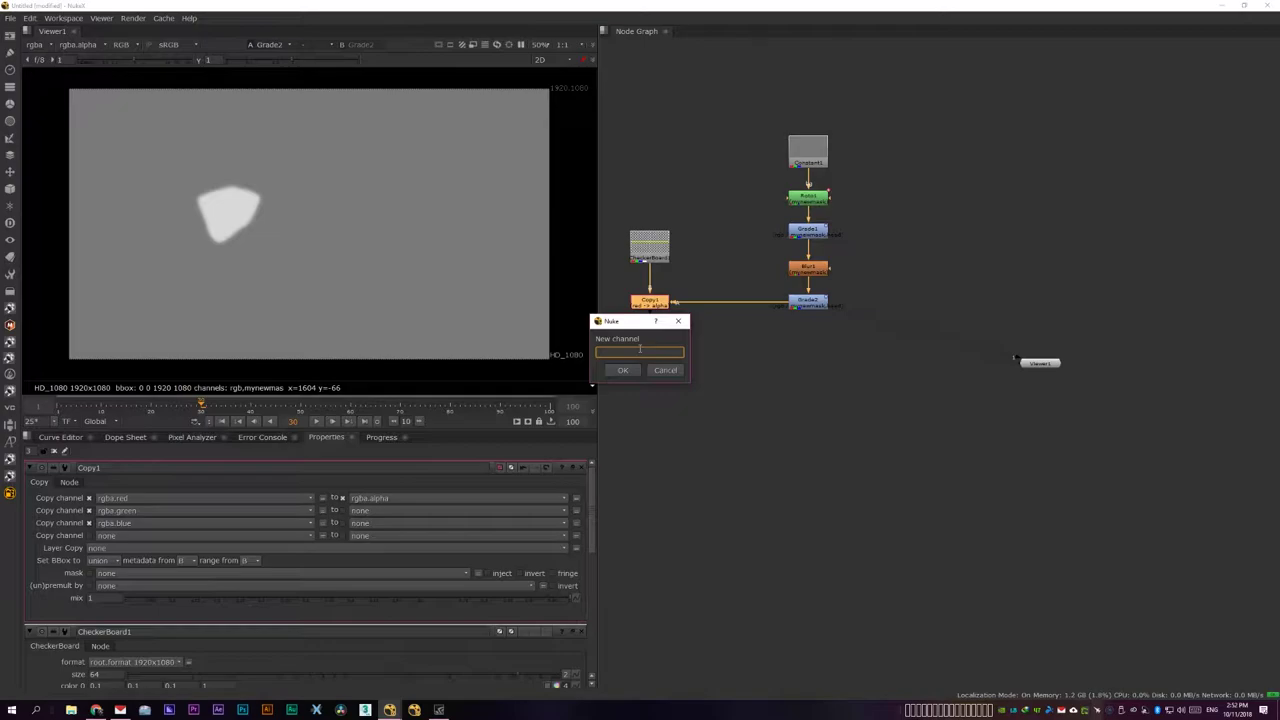
pyautogui.write('hernewmask')
pyautogui.press('Return')
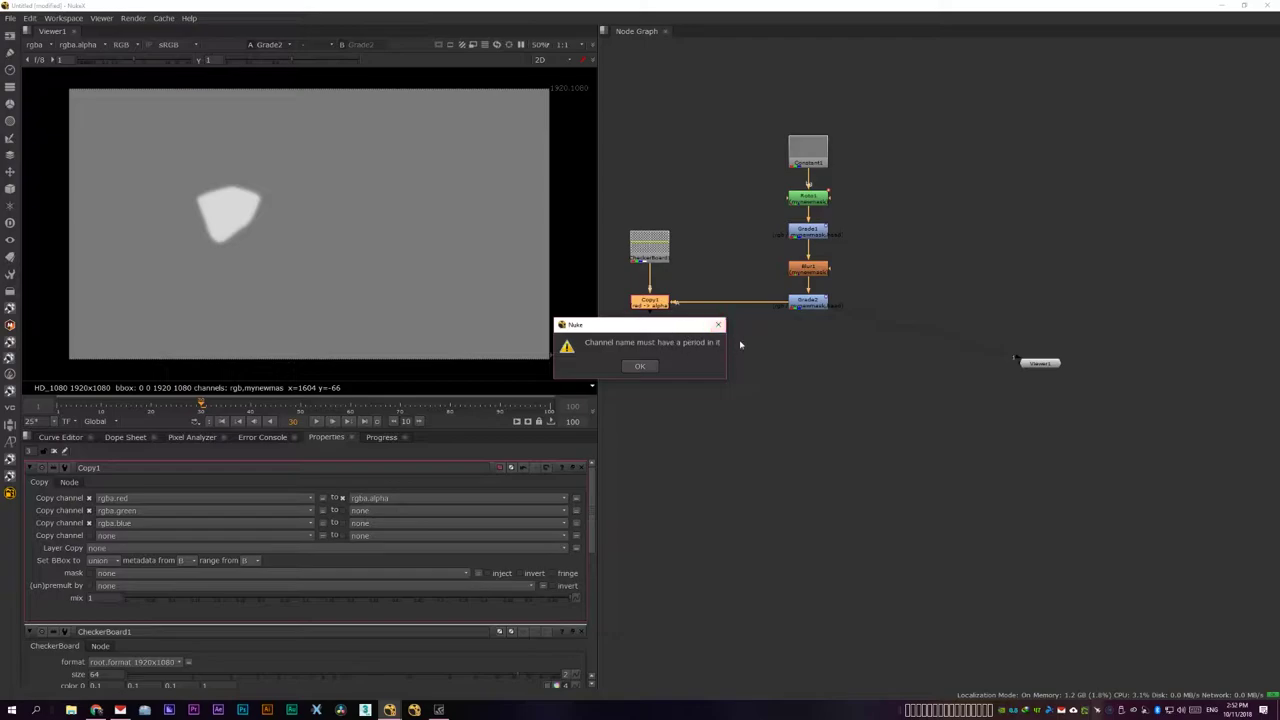
pyautogui.click(640, 366)
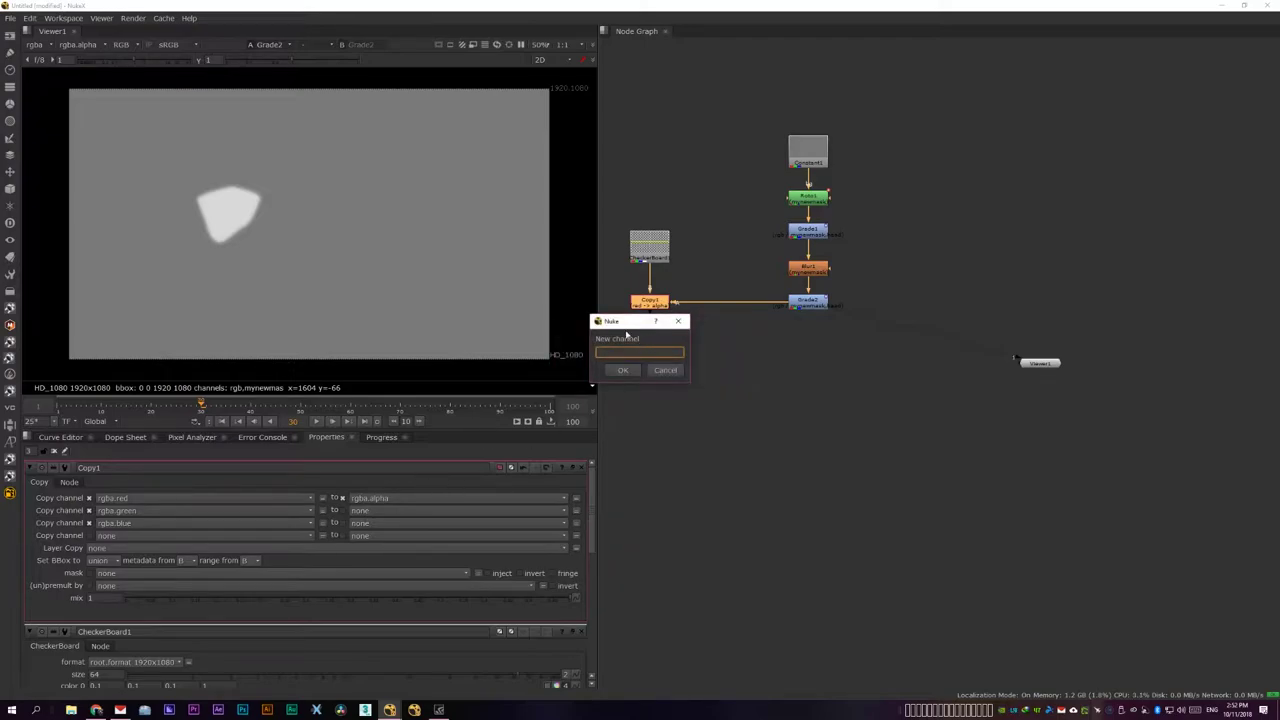
# Name the new destination channel for rgba.red anothernewmask.red and approve creating its layer.
pyautogui.write('anothernewmas')
pyautogui.write('k.red')
pyautogui.click(622, 370)
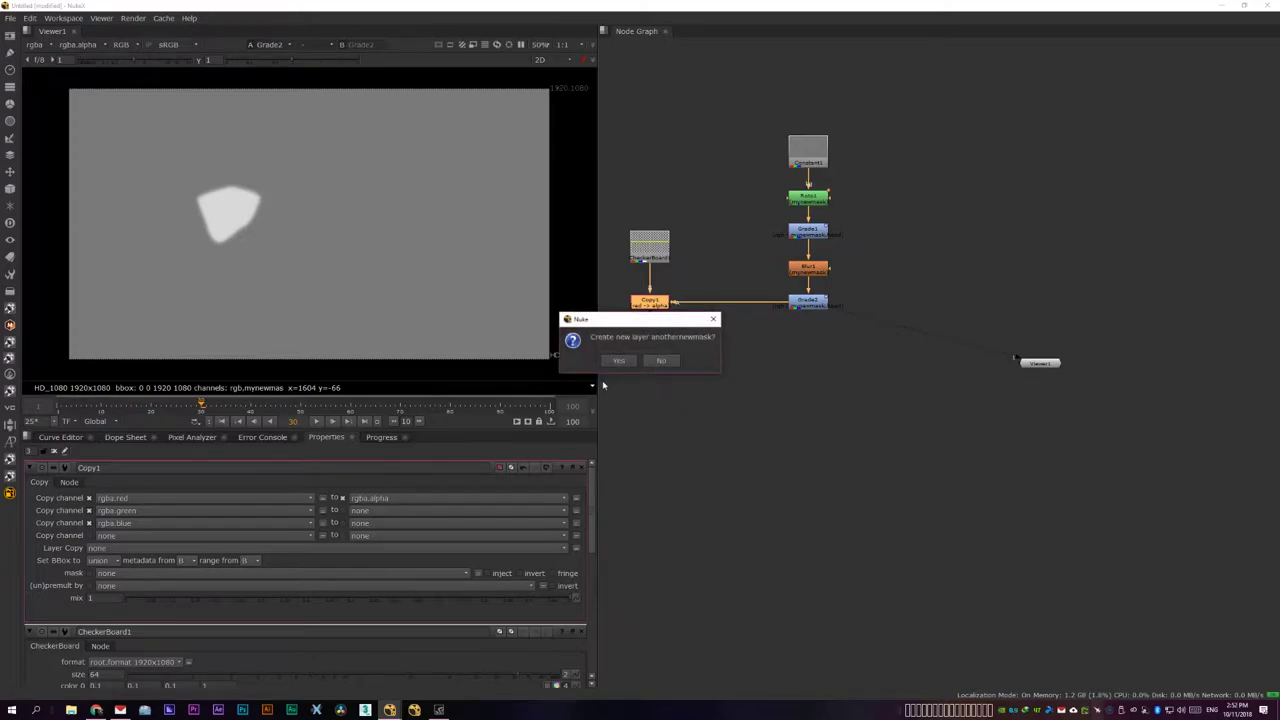
pyautogui.click(619, 364)
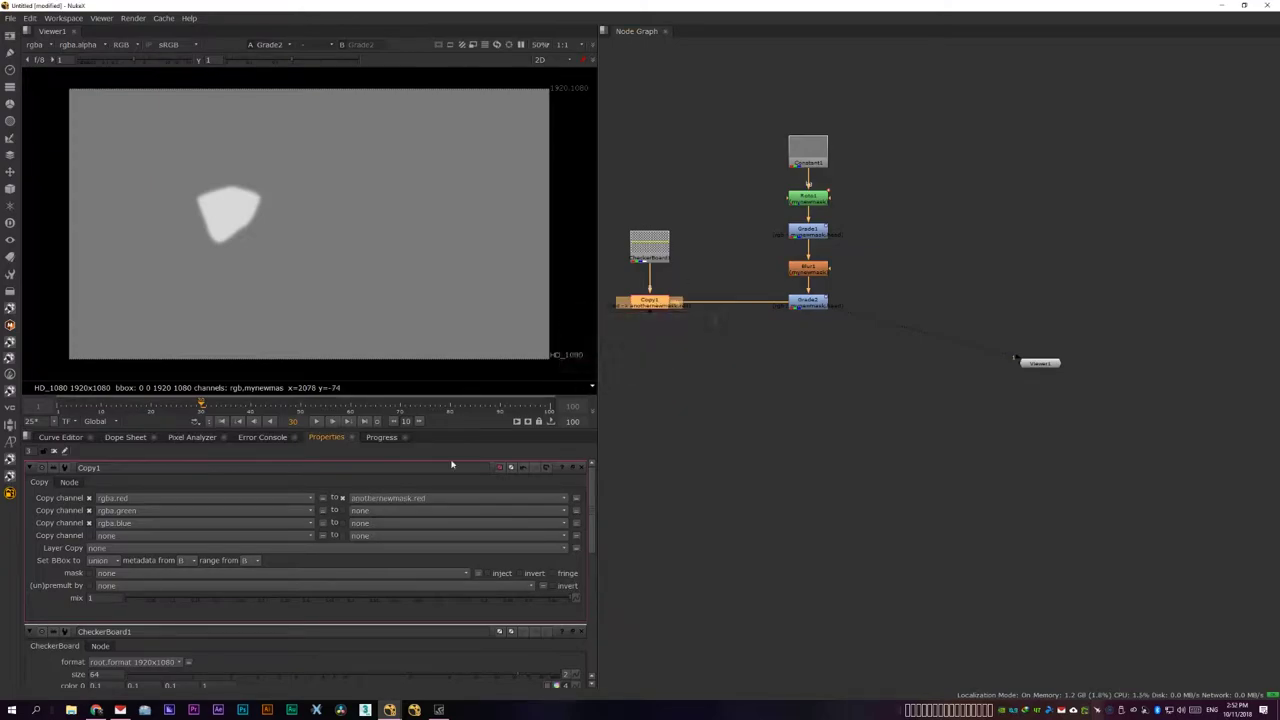
# Create a new channel anothernewmask.green as the Copy node's destination for rgba.green.
pyautogui.click(397, 510)
pyautogui.click(369, 713)
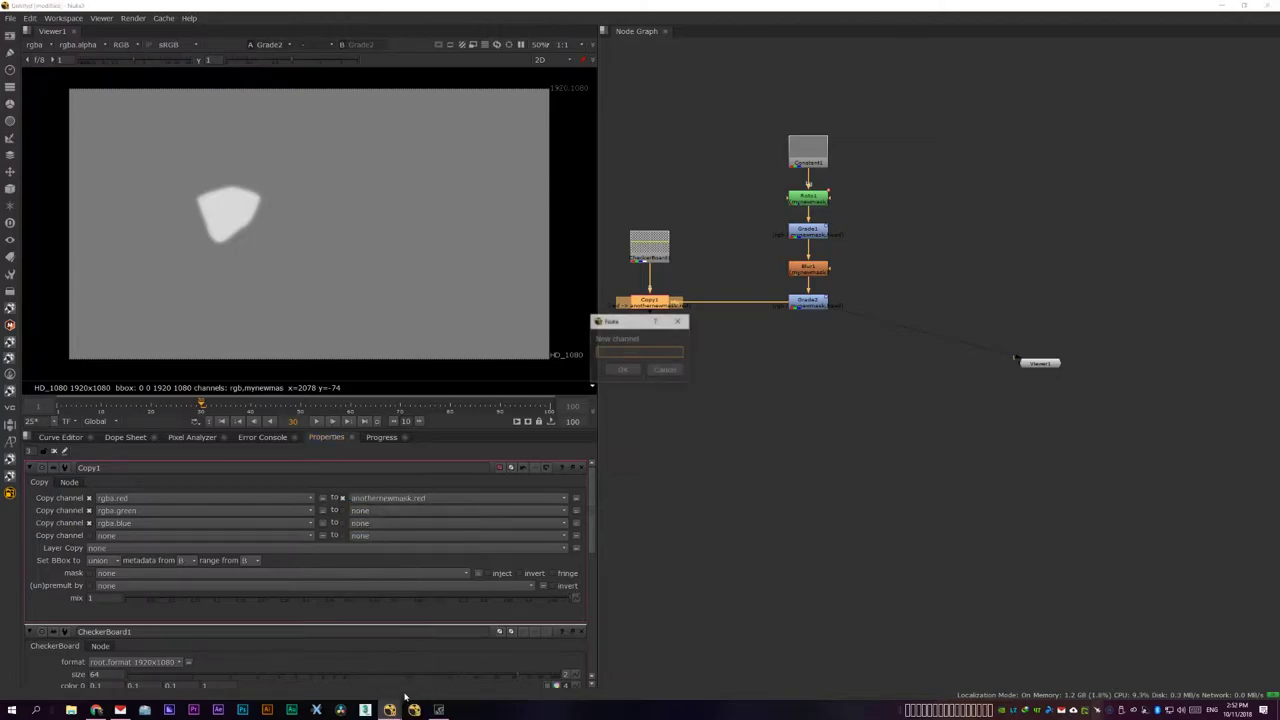
pyautogui.write('anothernewmask.')
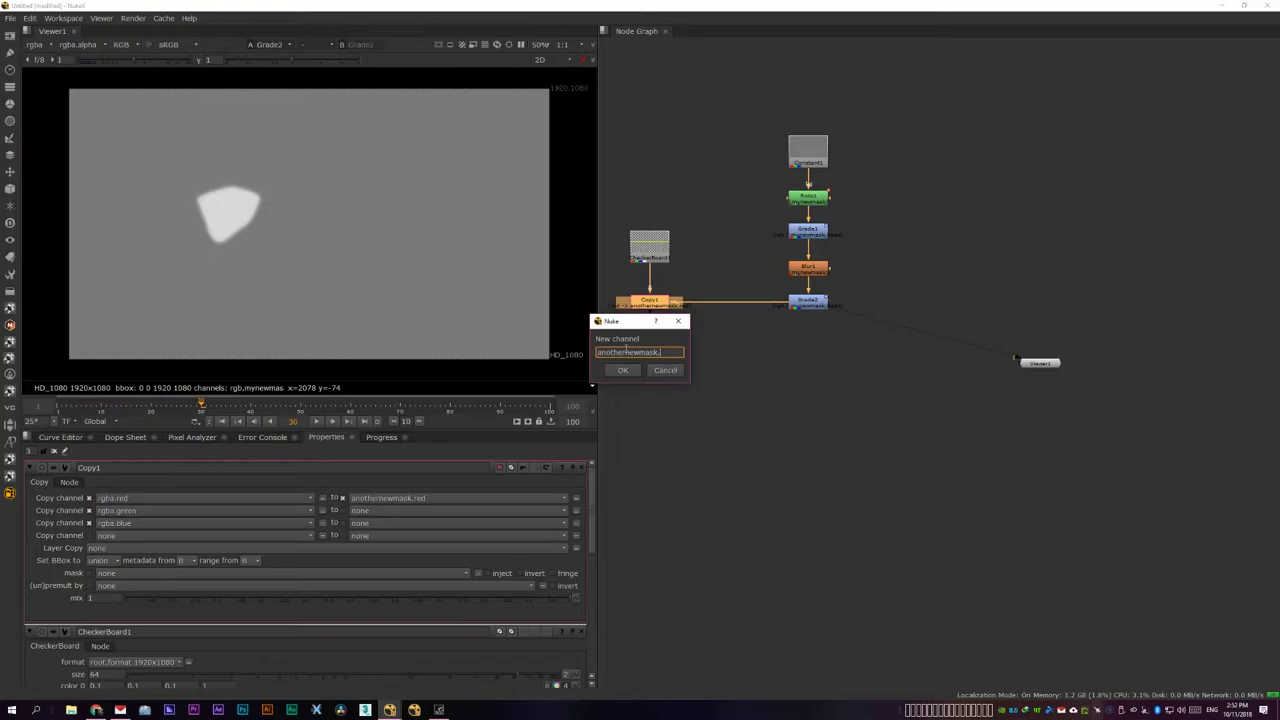
pyautogui.write('green')
pyautogui.press('Return')
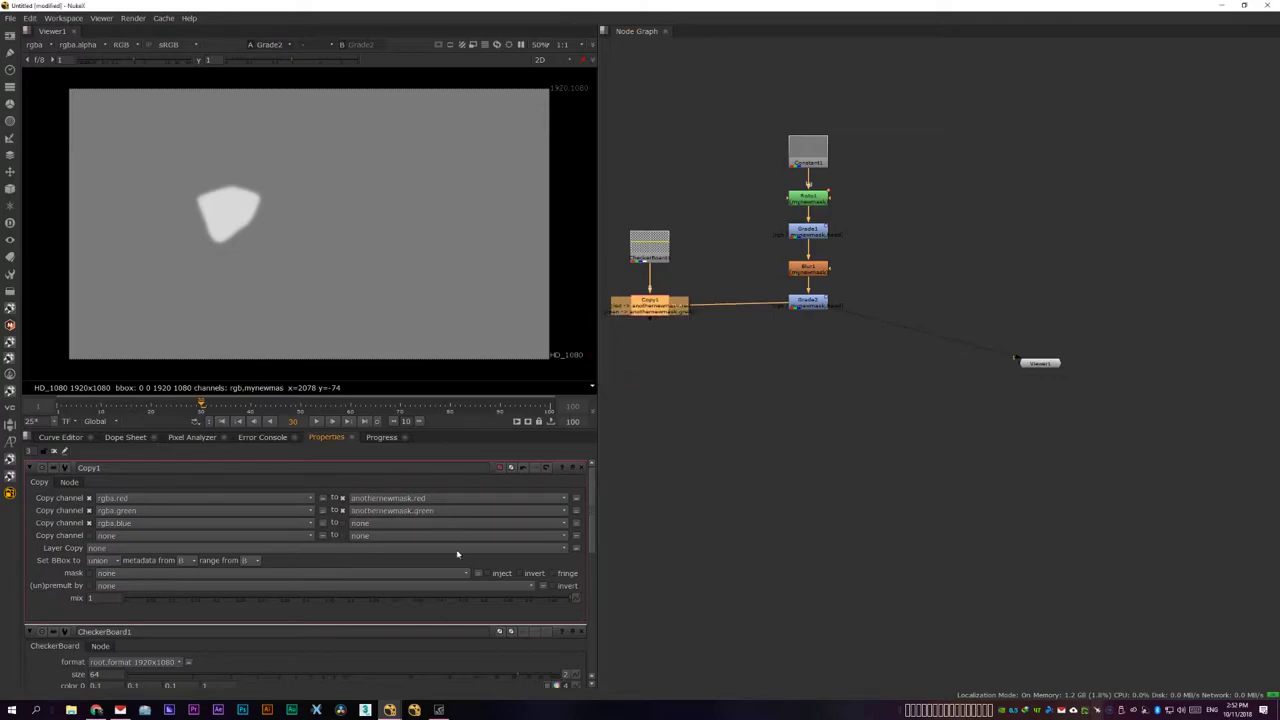
# Create a new channel anothernewmask.blue as the Copy node's destination for rgba.blue.
pyautogui.click(384, 527)
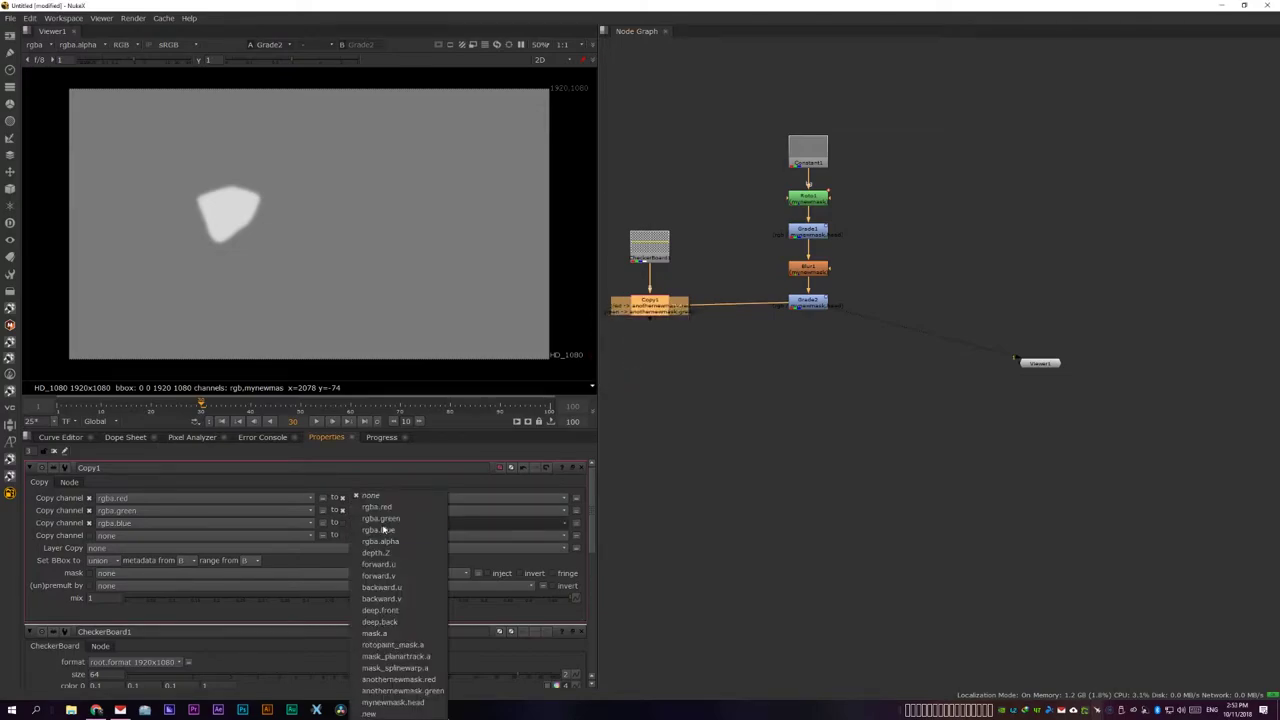
pyautogui.click(400, 711)
pyautogui.write('anothernewmask.blue')
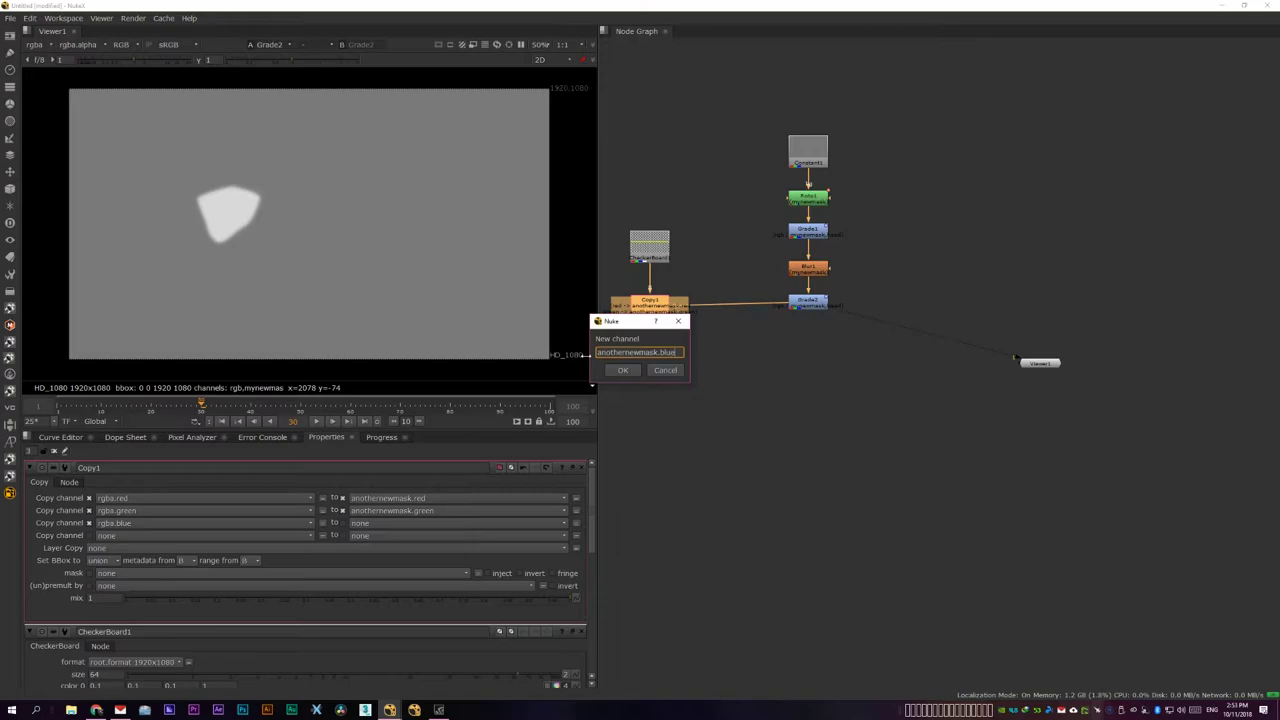
pyautogui.press('Return')
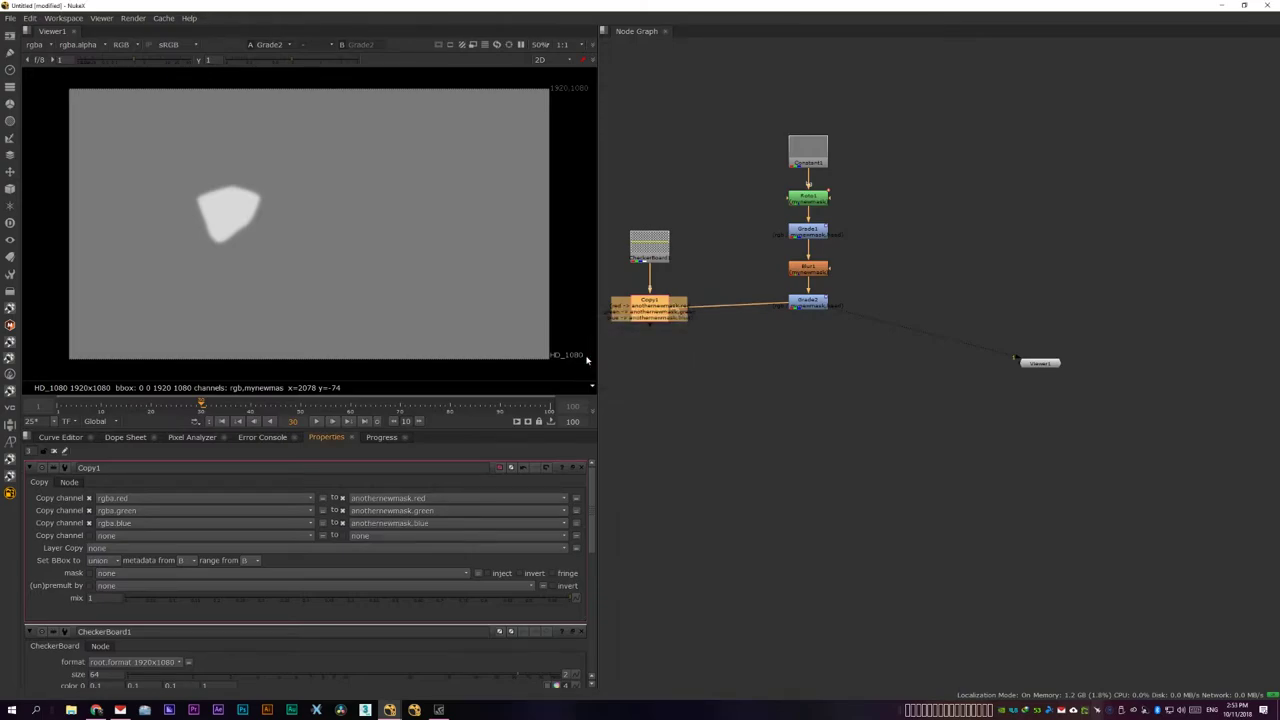
# View the Copy1 node's output in the viewer and display its anothernewmask layer.
pyautogui.click(680, 366)
pyautogui.click(651, 320)
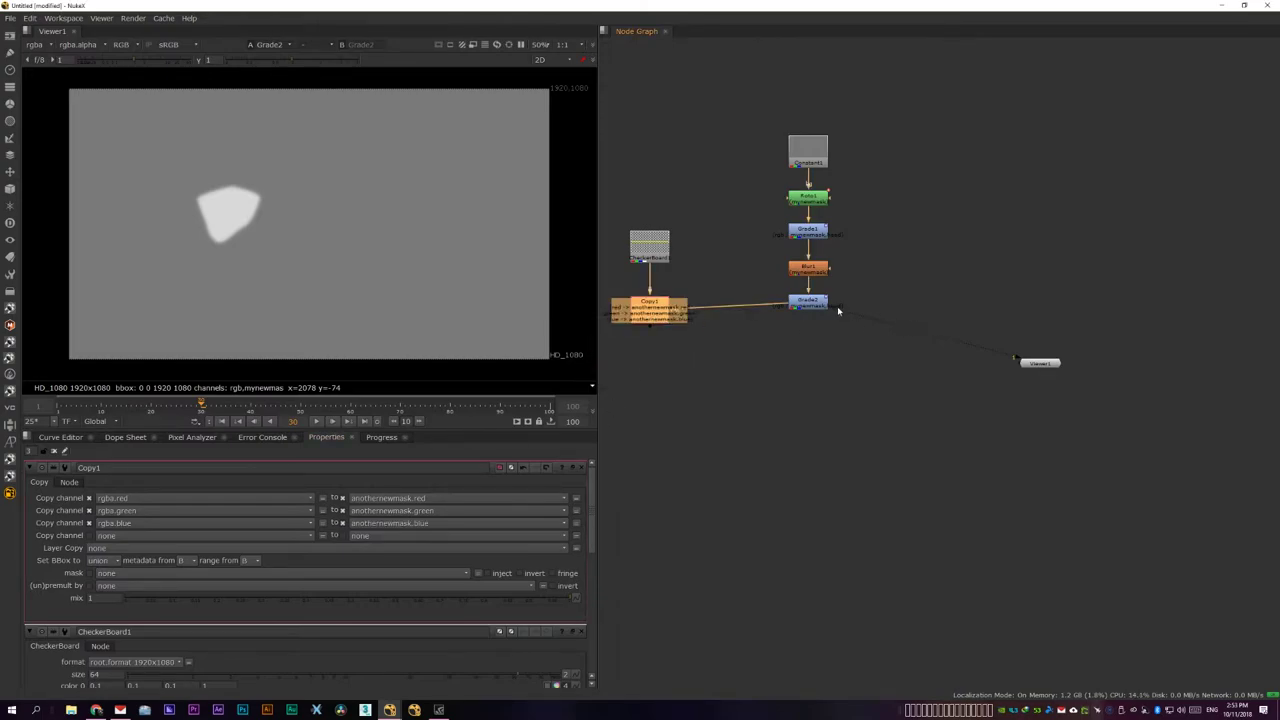
pyautogui.moveTo(900, 307); pyautogui.dragTo(653, 318)
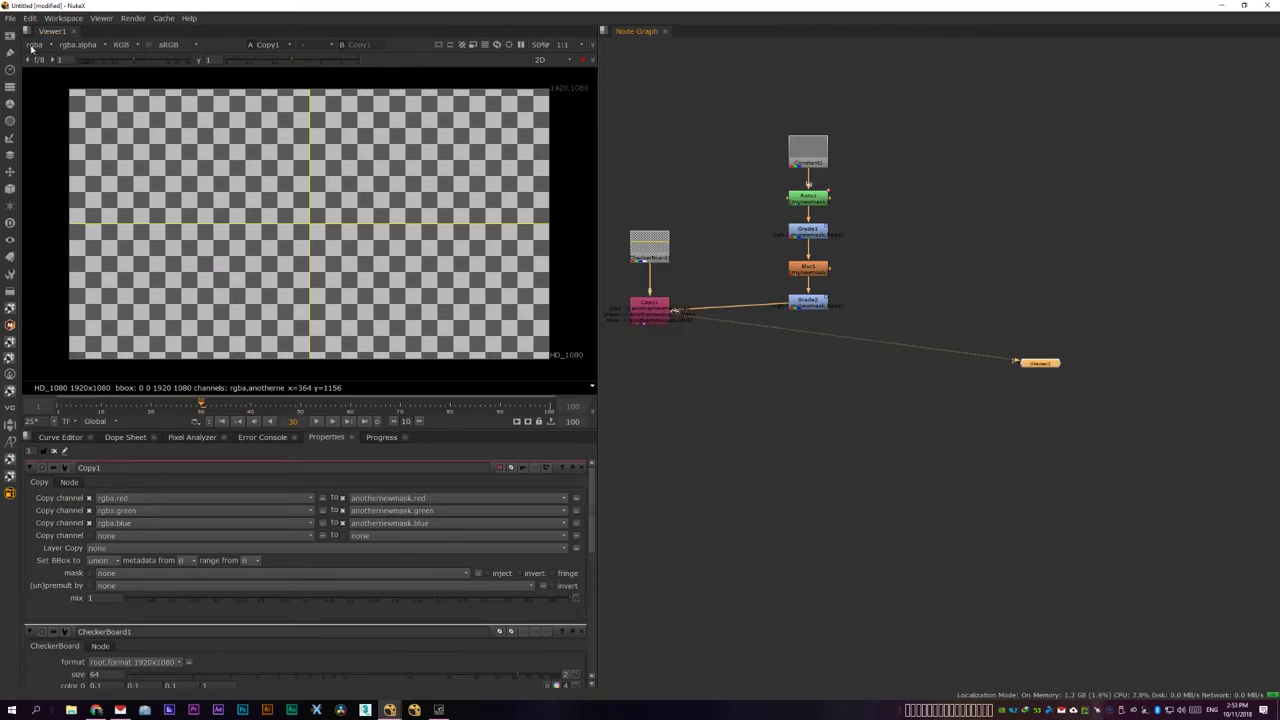
pyautogui.click(33, 45)
pyautogui.click(54, 103)
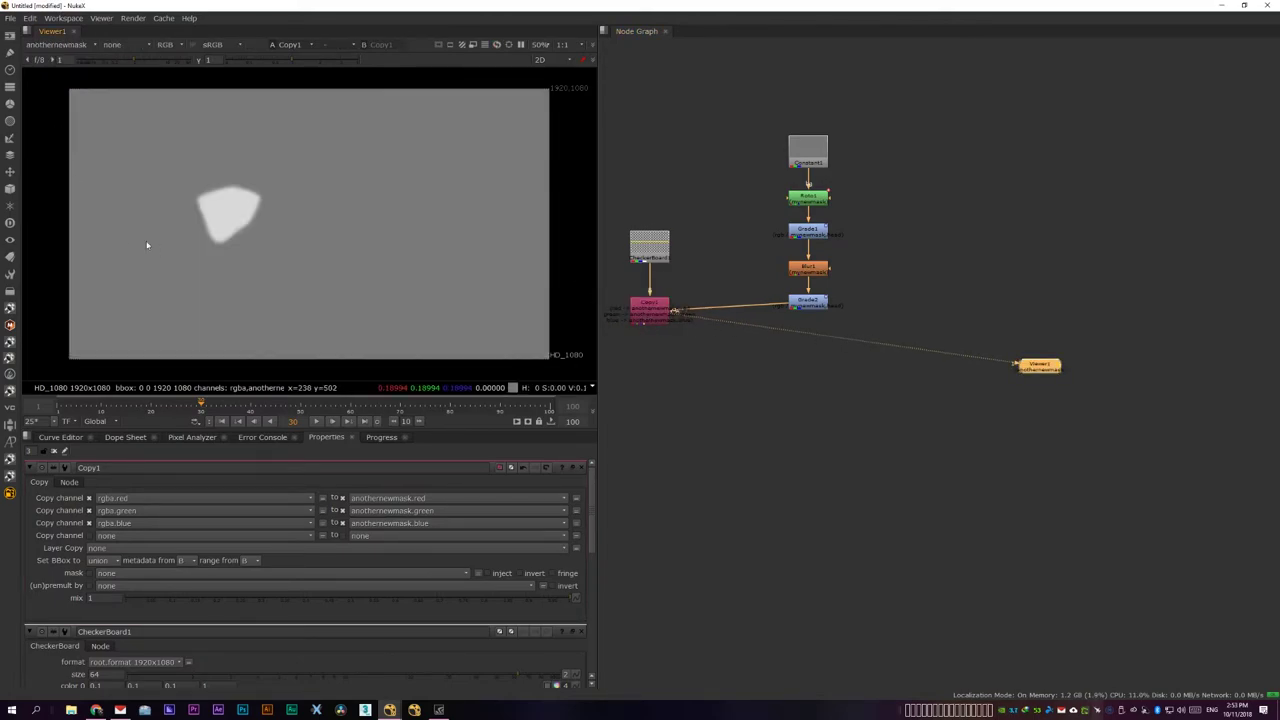
# Move Grade2 level with Copy1 and compare Copy1's rgba and anothernewmask layers in the viewer.
pyautogui.moveTo(797, 303); pyautogui.dragTo(801, 315)
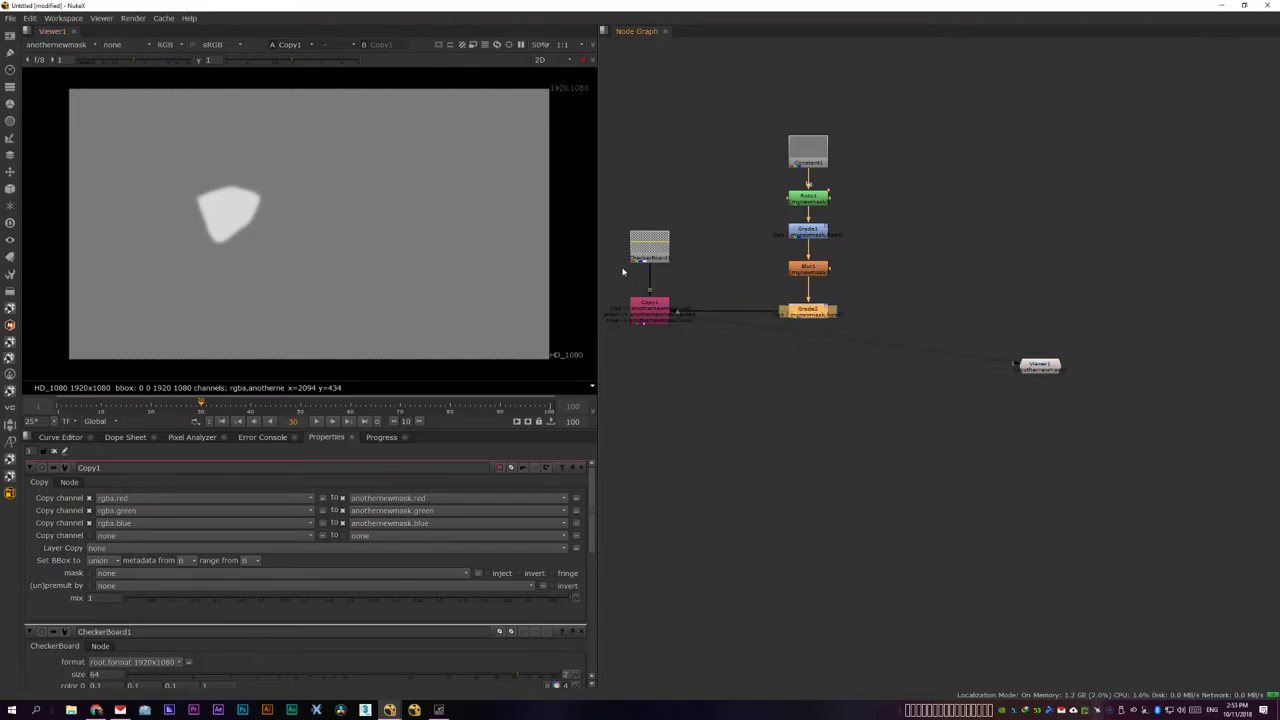
pyautogui.click(55, 45)
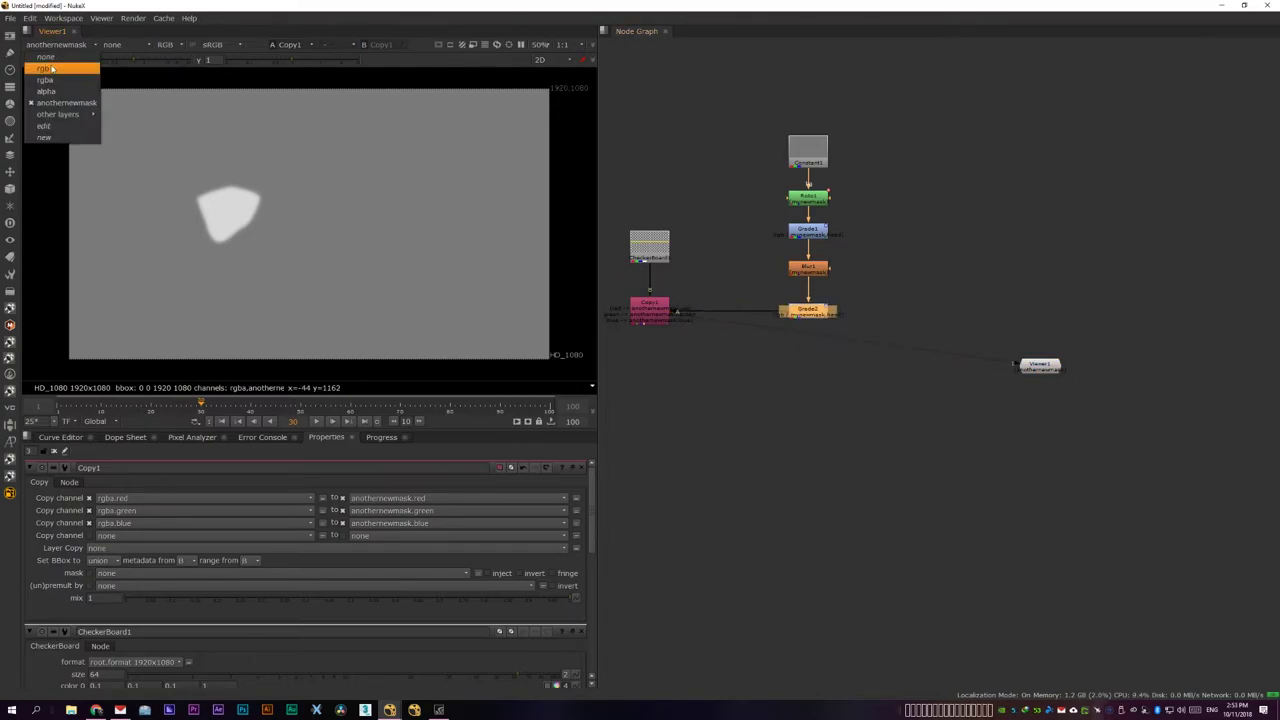
pyautogui.click(46, 80)
pyautogui.click(38, 47)
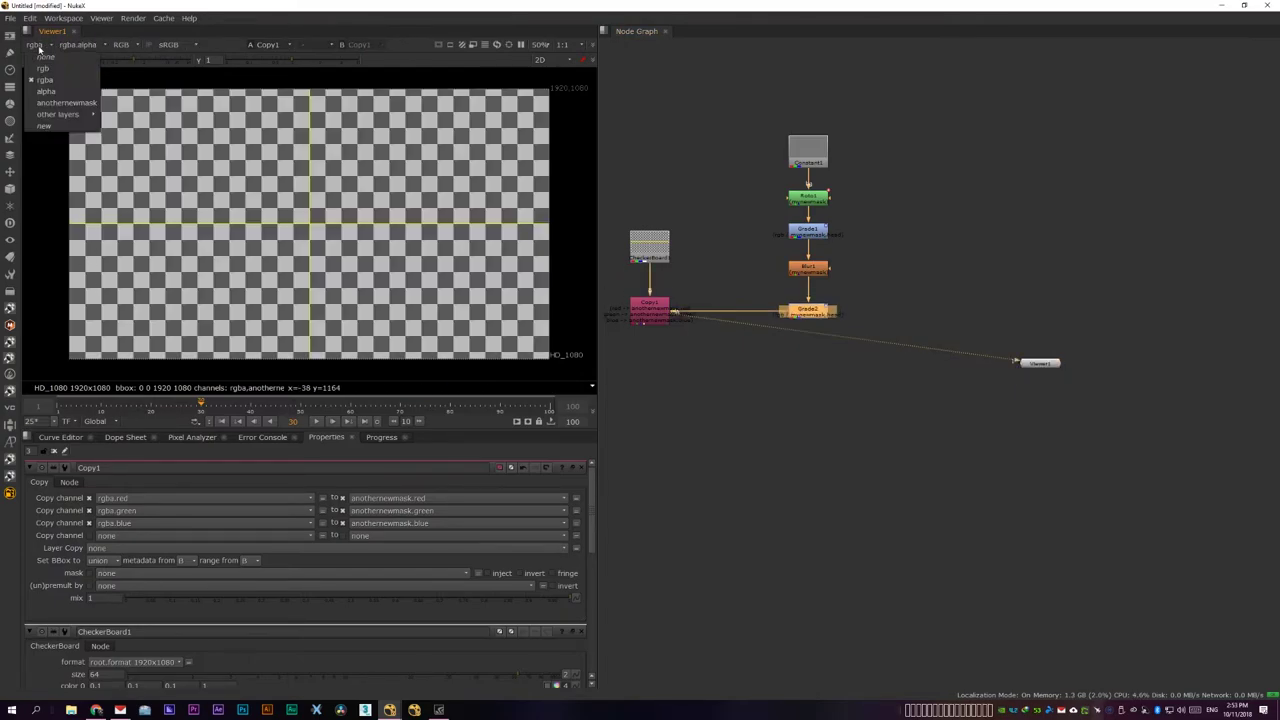
pyautogui.click(55, 105)
# View Grade2's output in the viewer, switching the displayed layer to rgba and finally to mynewmask.
pyautogui.moveTo(765, 355); pyautogui.dragTo(898, 279)
pyautogui.press('1')
pyautogui.click(815, 318)
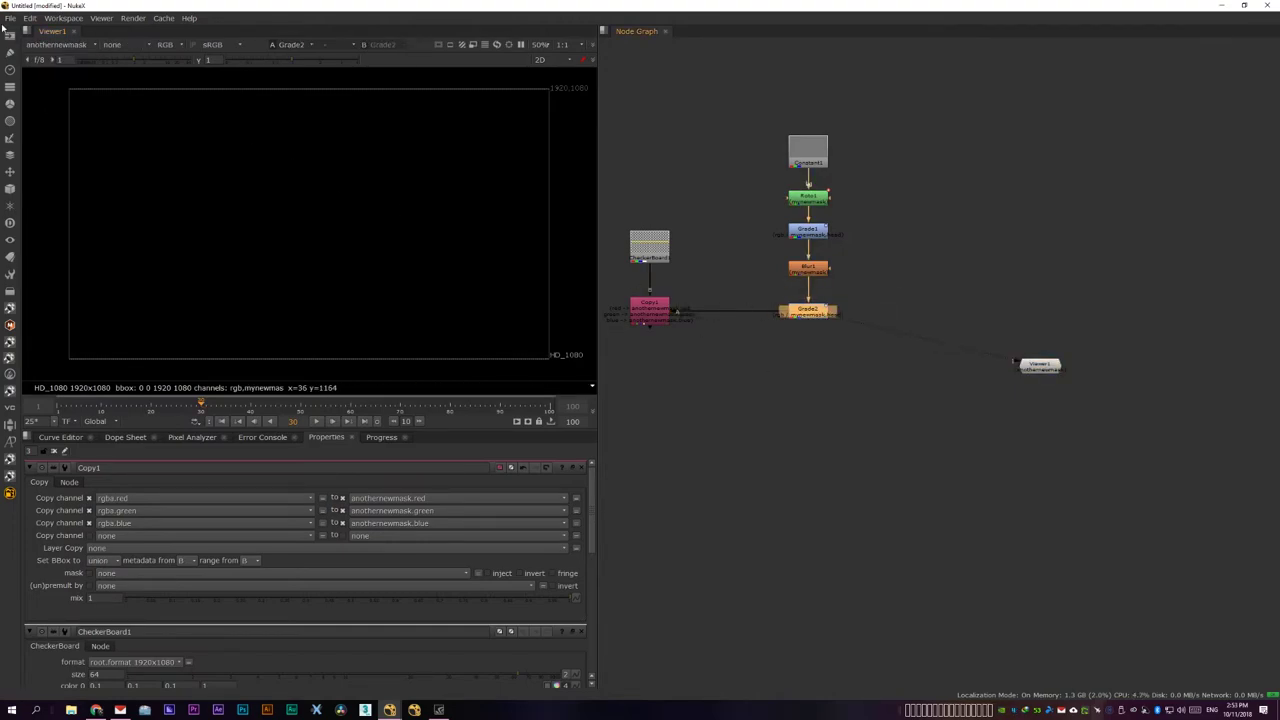
pyautogui.click(57, 45)
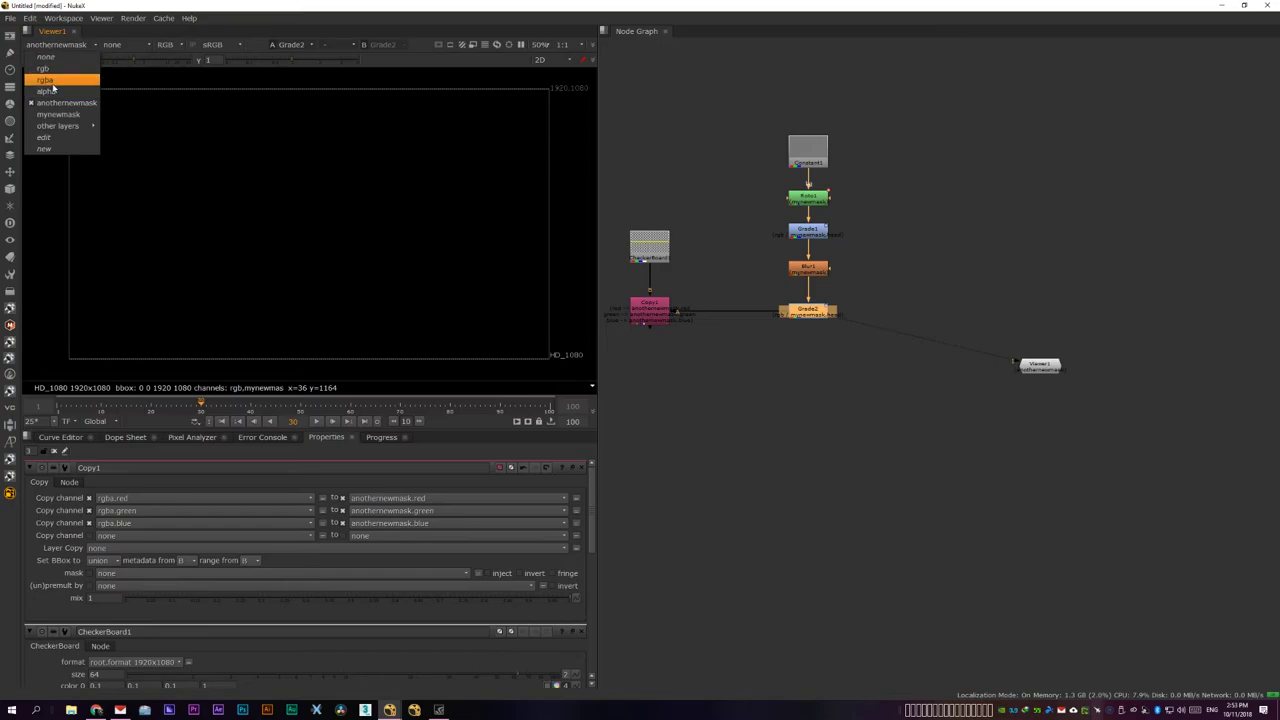
pyautogui.click(45, 80)
pyautogui.click(45, 46)
pyautogui.click(57, 103)
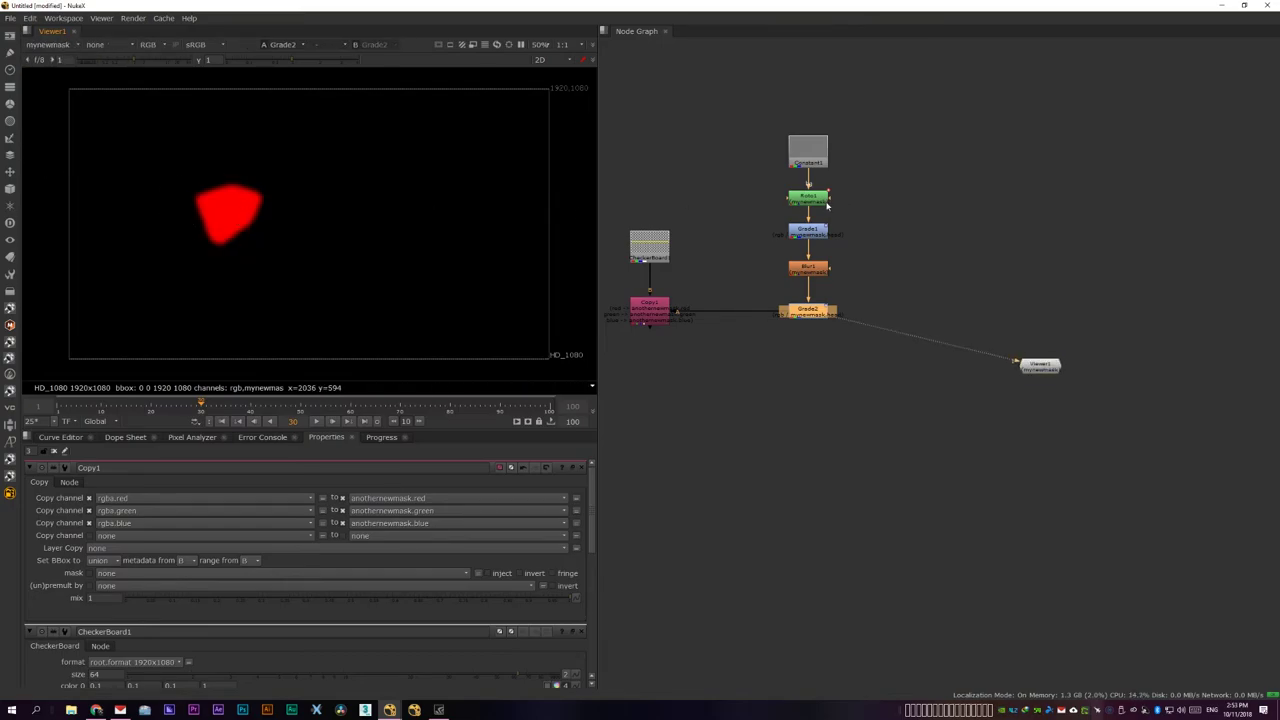
# Open the Roto1 node's properties and list the layers available in the viewer.
pyautogui.click(808, 198)
pyautogui.moveTo(808, 205); pyautogui.dragTo(775, 214)
pyautogui.click(48, 46)
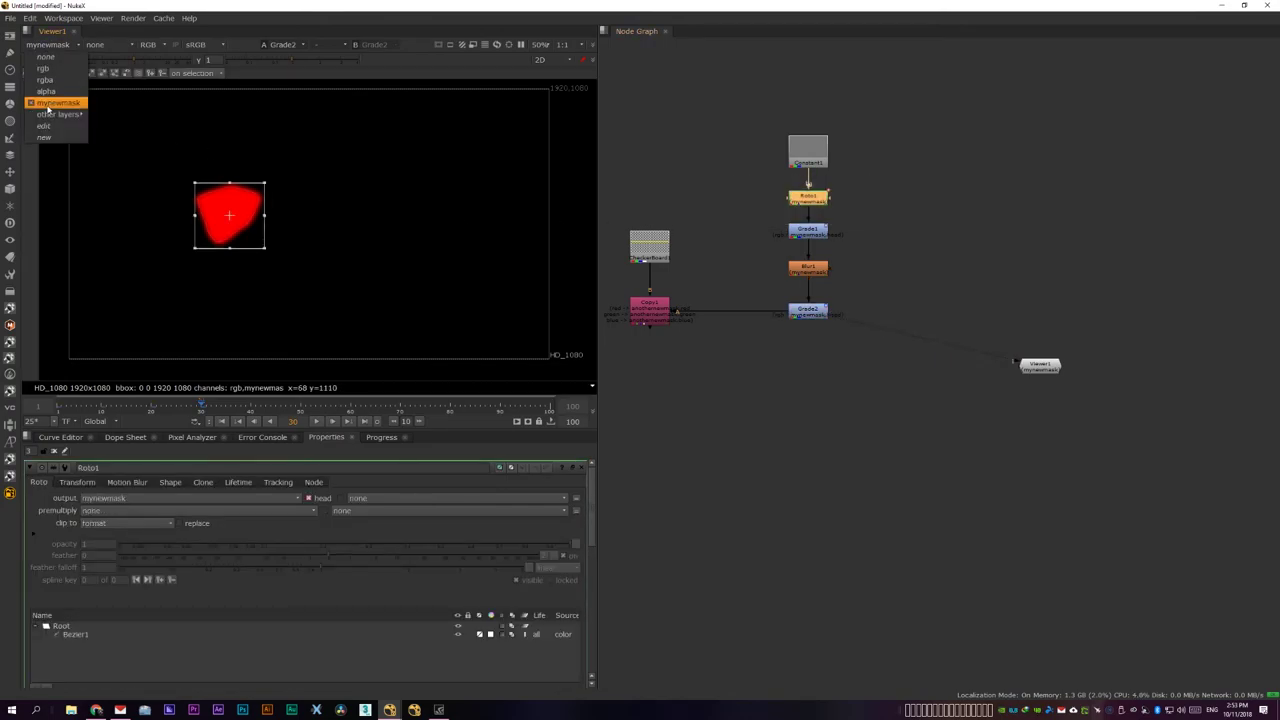